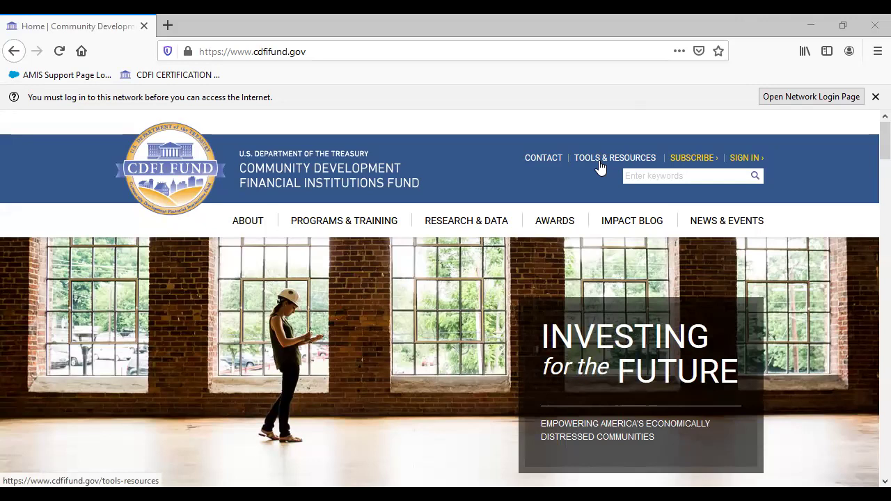
# Step: Go to the AMIS site from the Tools & Resources page and review the AMIS Training Materials page, including its Lightning resources
pyautogui.click(601, 168)
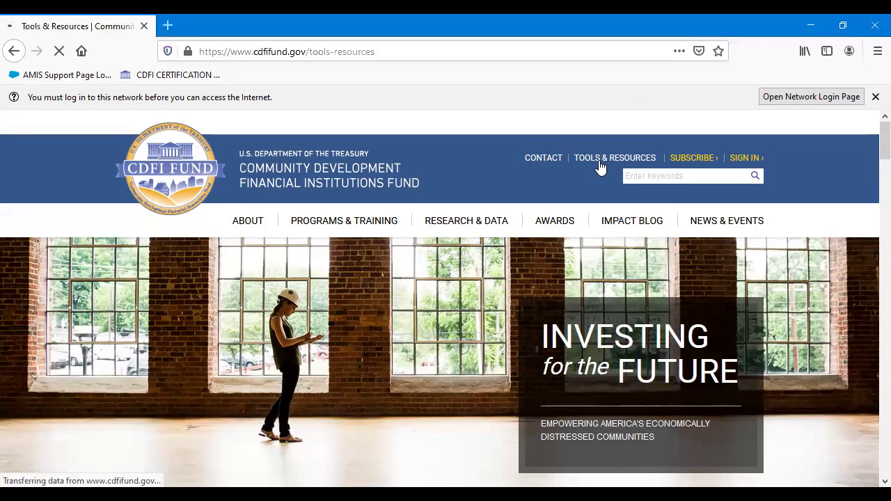
pyautogui.moveTo(563, 266)
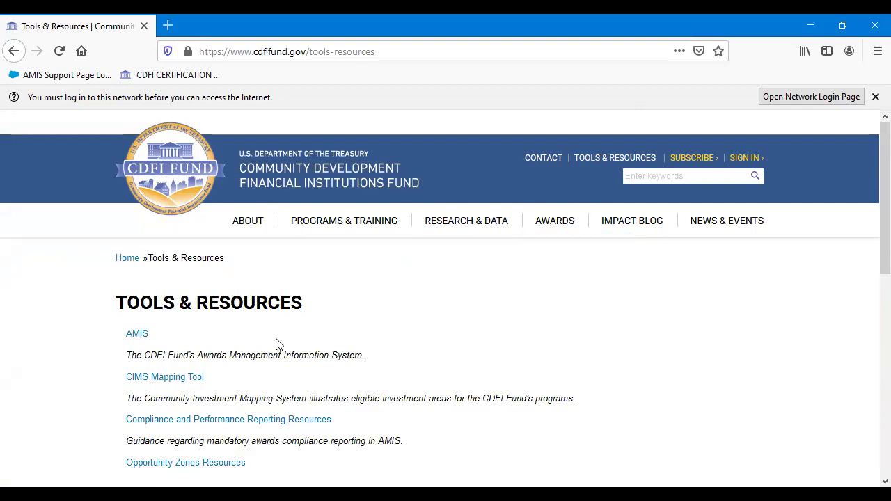
pyautogui.click(138, 335)
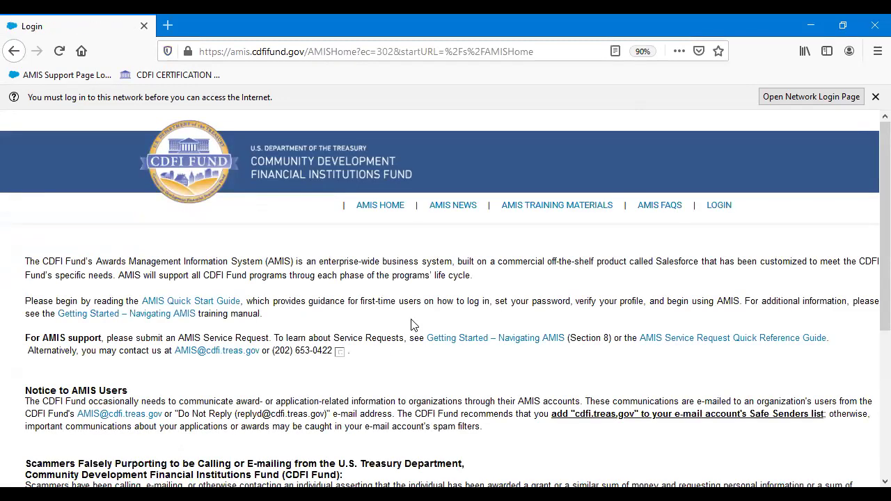
pyautogui.click(559, 205)
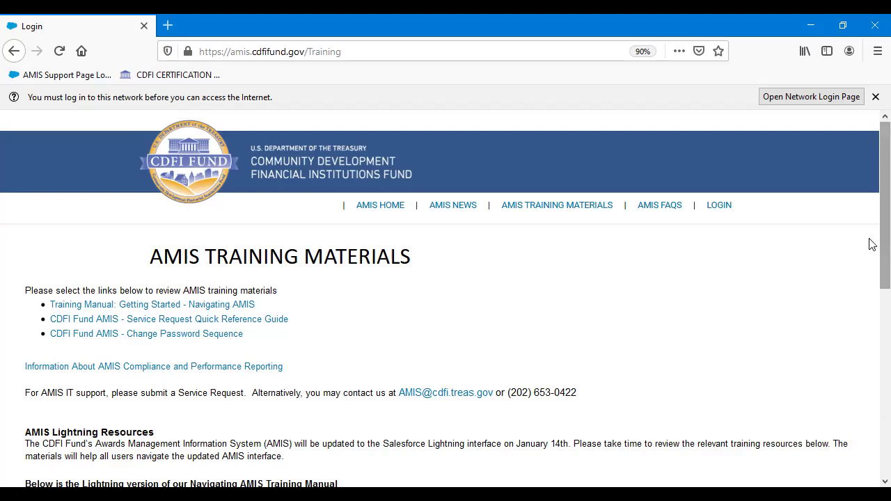
pyautogui.moveTo(873, 249); pyautogui.dragTo(870, 388)
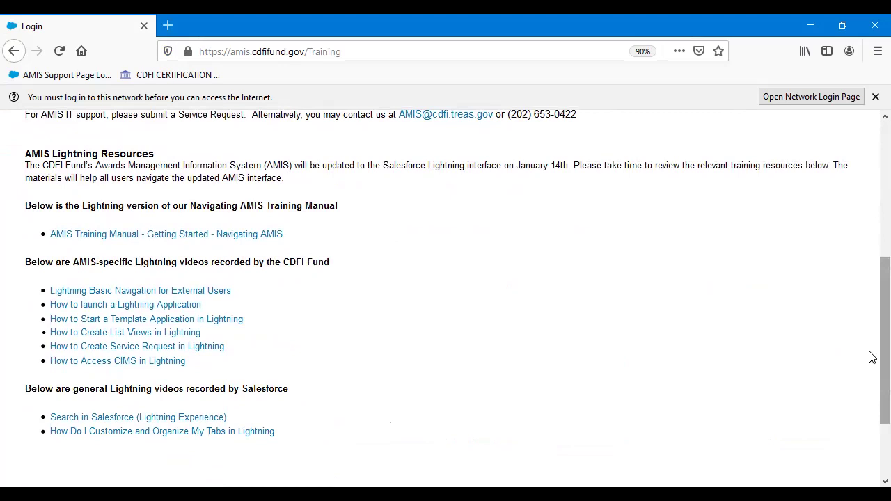
pyautogui.moveTo(872, 357); pyautogui.dragTo(872, 193)
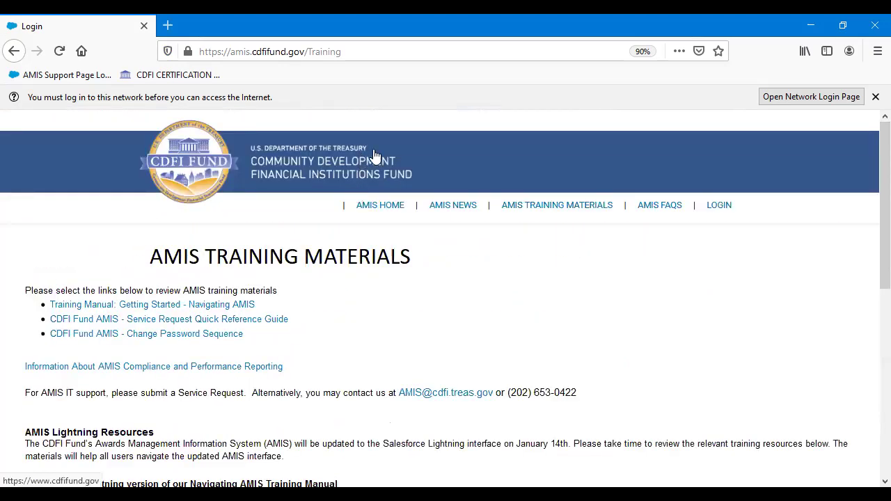
# Step: Return to the CDFI Fund home page and open the CDFI Certification page under Programs & Training
pyautogui.click(207, 166)
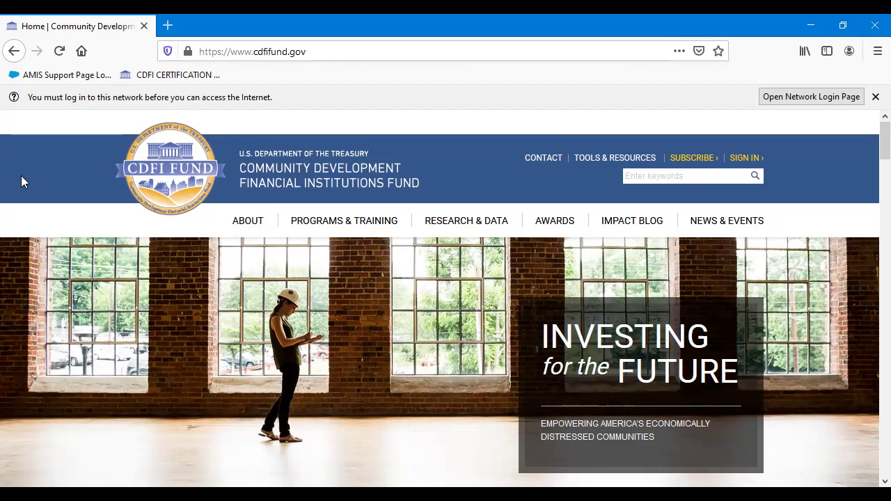
pyautogui.moveTo(324, 225)
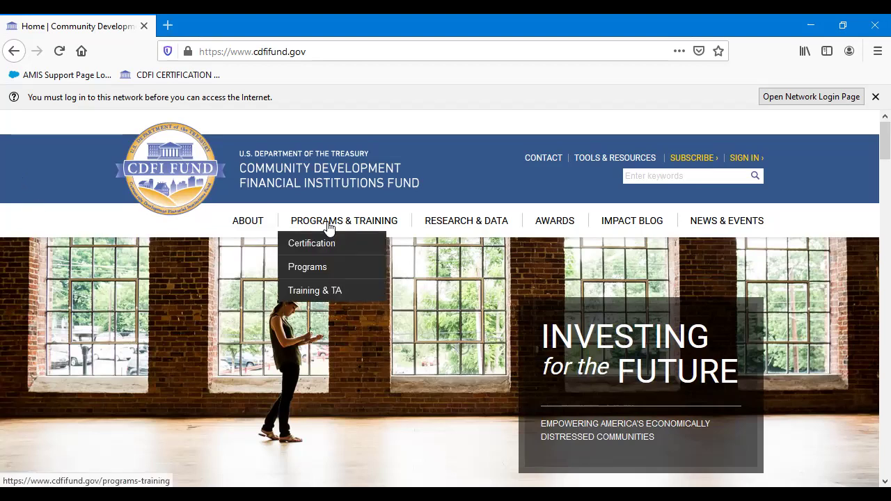
pyautogui.moveTo(323, 250)
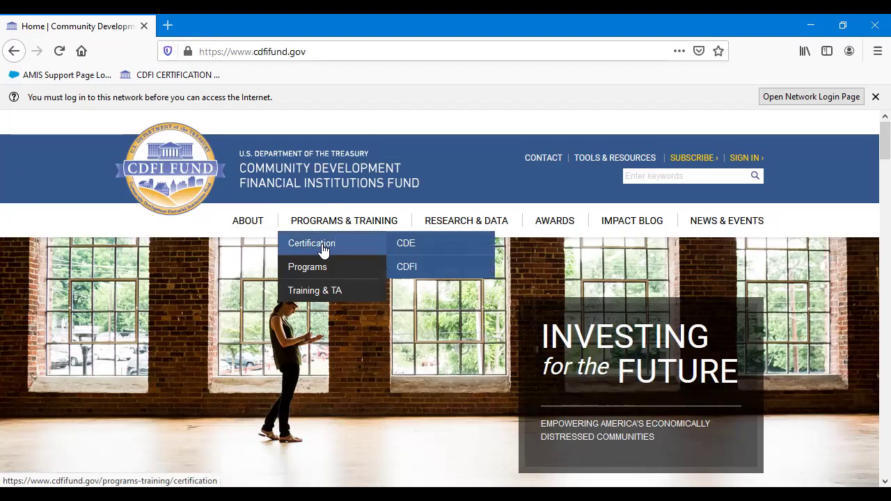
pyautogui.click(407, 269)
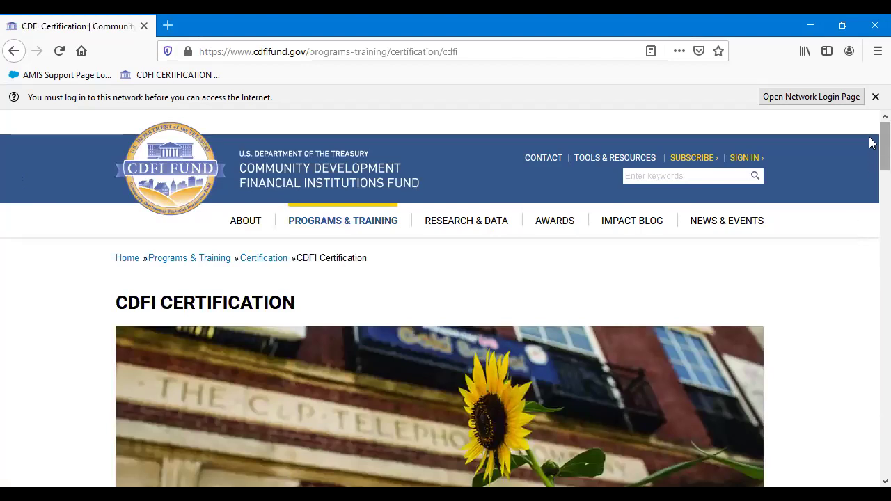
# Step: Open the Step 2 Reporting page from the How to Apply section of the CDFI Certification page
pyautogui.scroll(-10, 870, 160)
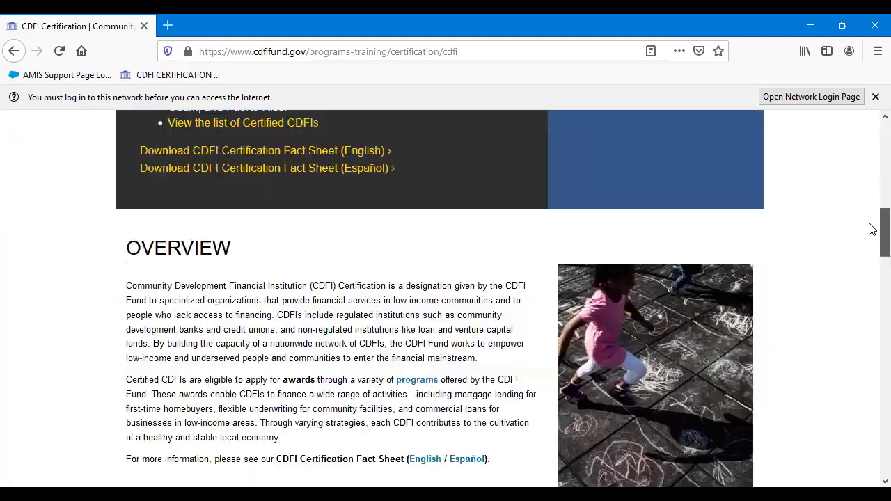
pyautogui.moveTo(873, 229); pyautogui.dragTo(870, 339)
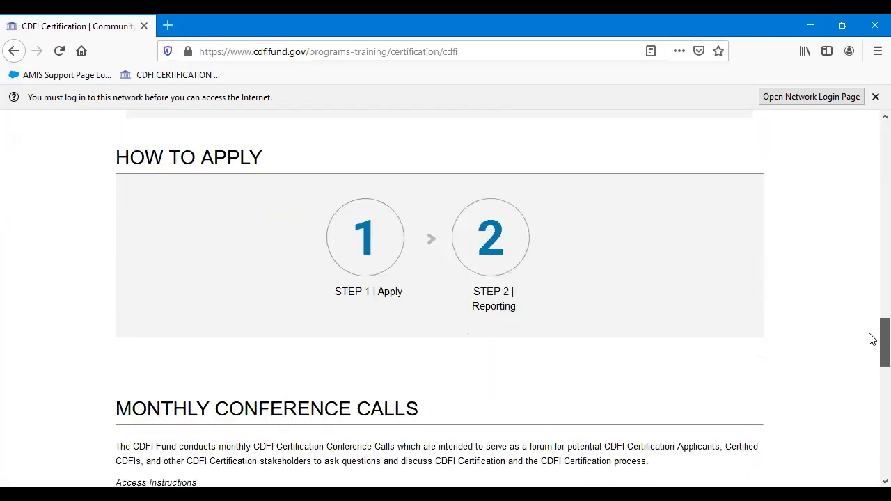
pyautogui.click(491, 238)
pyautogui.click(492, 240)
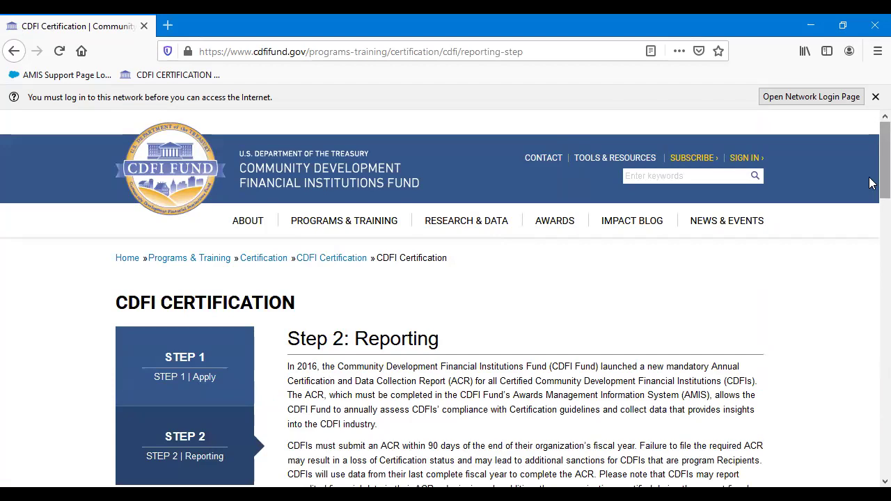
# Step: Open the Lightning version of the AMIS Training Manual for the Annual Certification and Data Collection Report
pyautogui.scroll(-4, 870, 195)
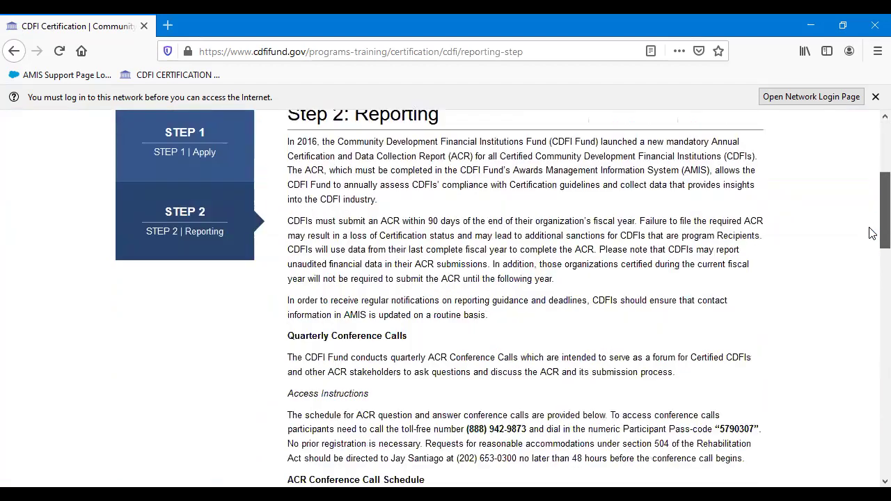
pyautogui.scroll(-4, 873, 266)
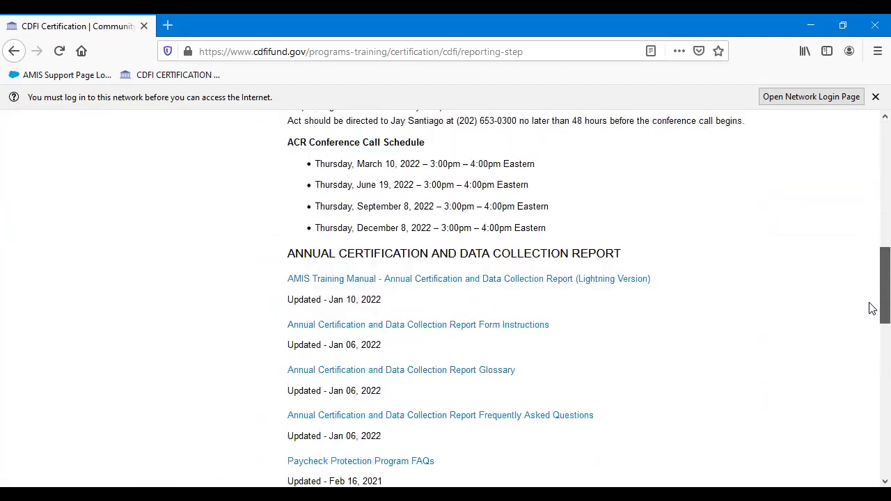
pyautogui.scroll(-1, 872, 325)
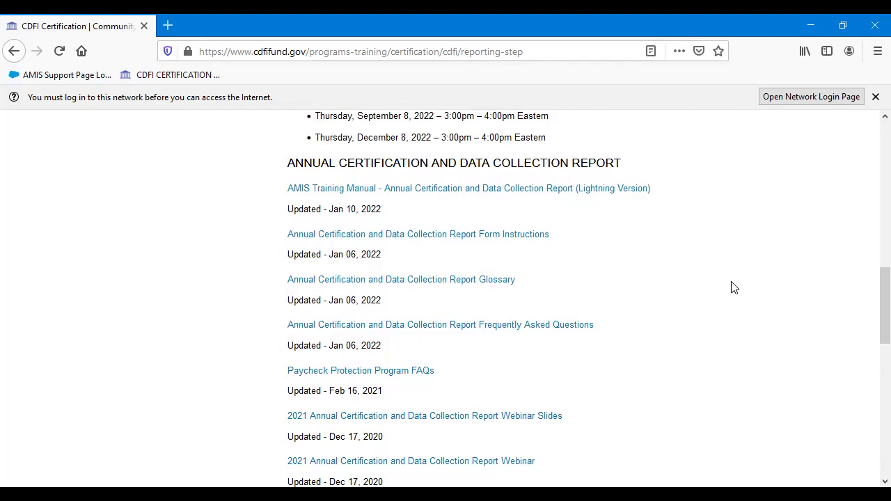
pyautogui.click(460, 189)
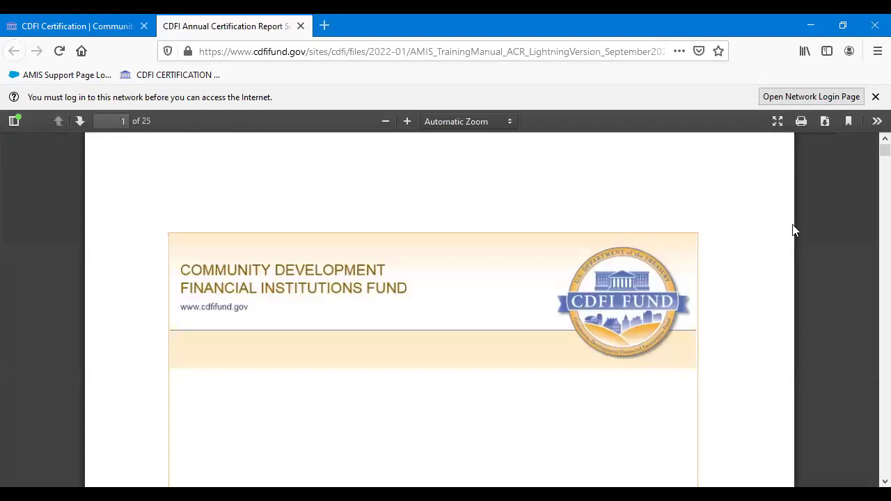
# Step: Skim the ACR training manual from the cover through the introduction and report creation instructions, and return to its beginning
pyautogui.scroll(-5, 792, 230)
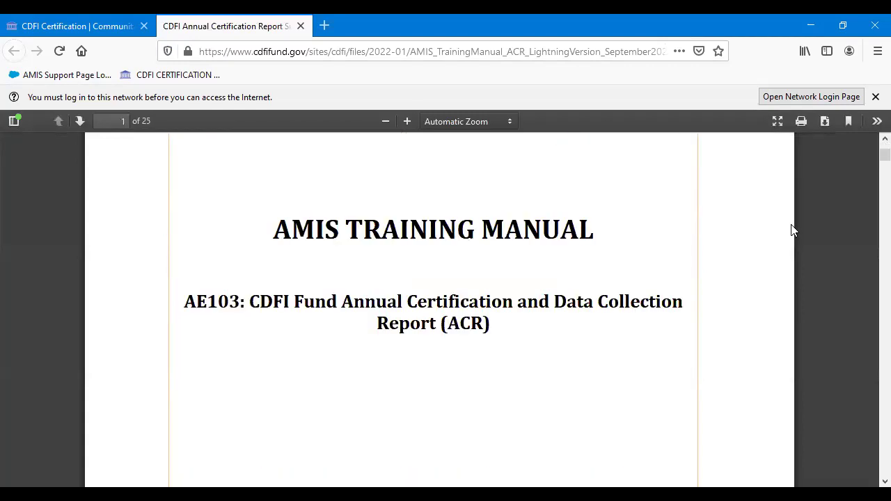
pyautogui.scroll(-5, 792, 229)
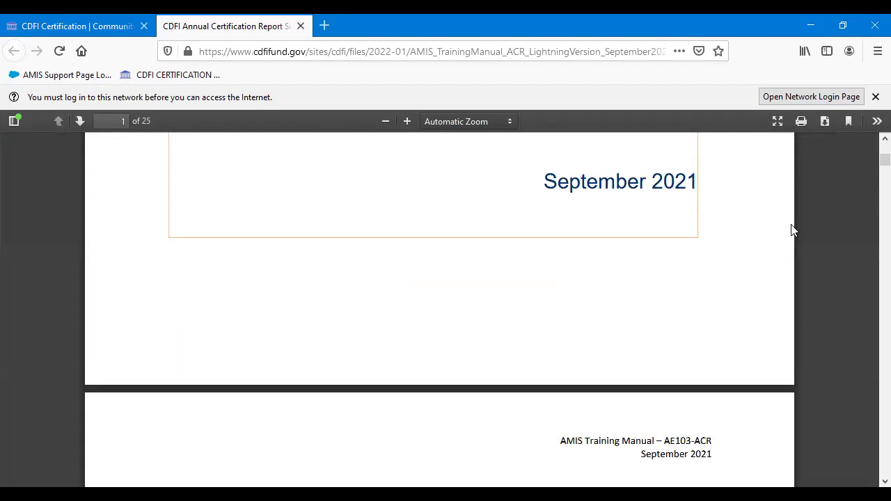
pyautogui.scroll(-10, 792, 230)
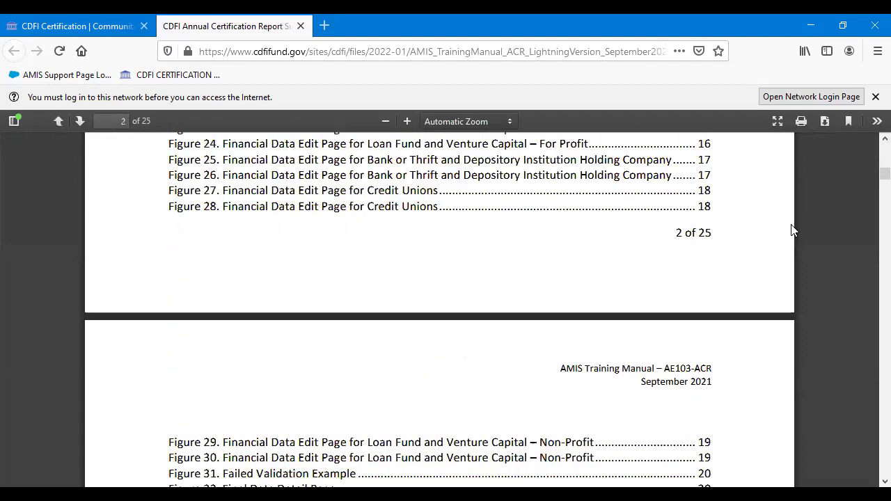
pyautogui.scroll(-15, 791, 230)
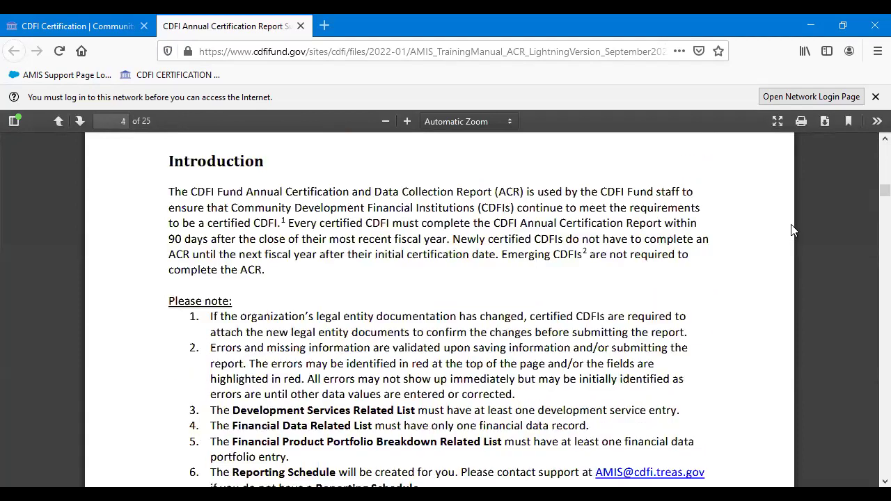
pyautogui.scroll(-12, 792, 230)
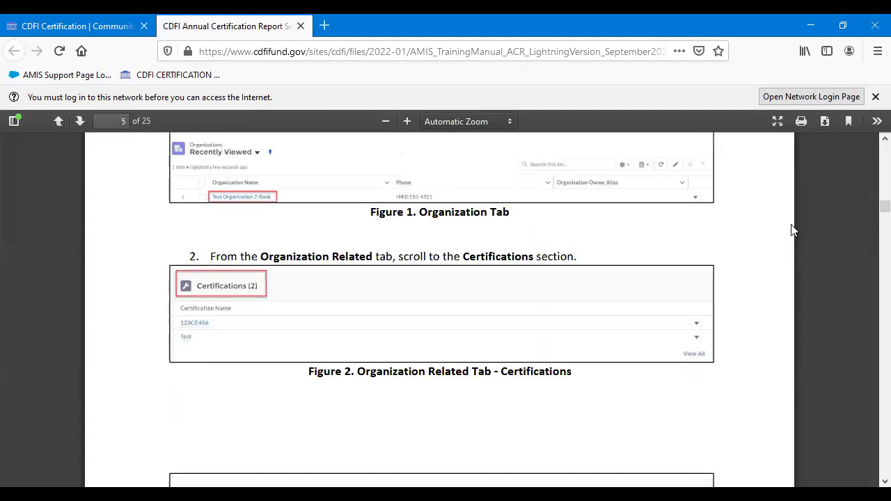
pyautogui.scroll(-10, 791, 230)
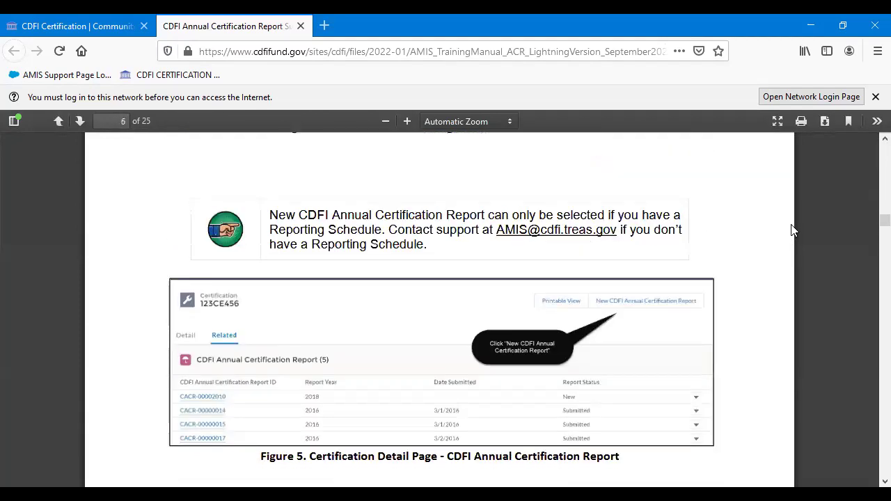
pyautogui.scroll(20, 791, 230)
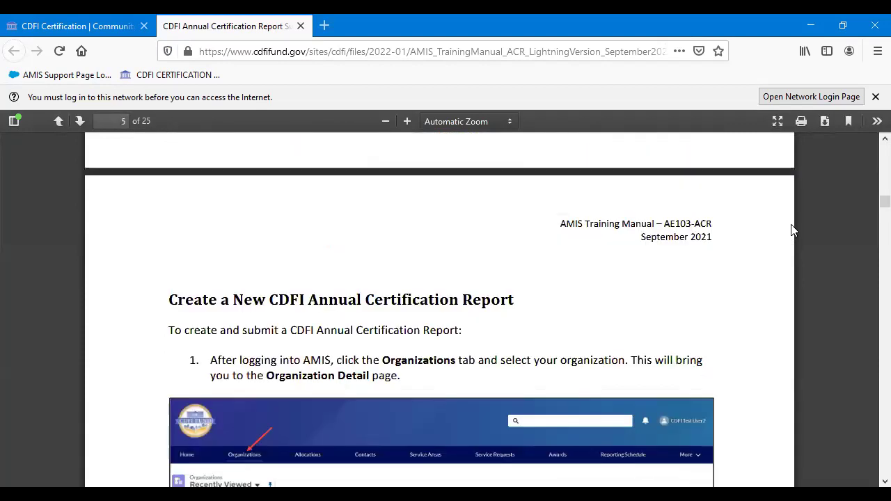
pyautogui.scroll(15, 792, 230)
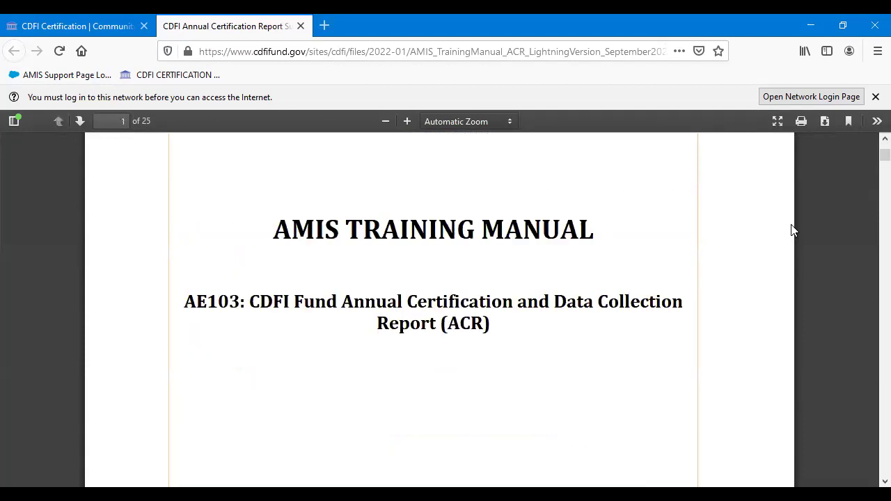
pyautogui.scroll(5, 792, 230)
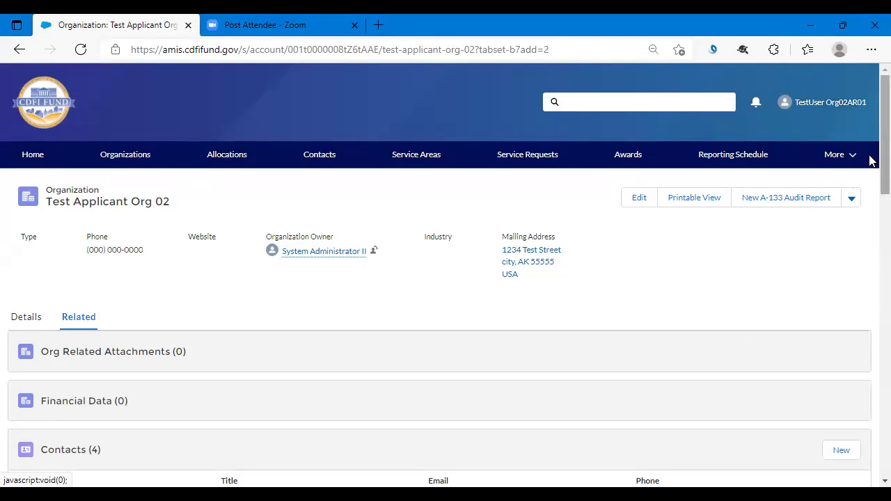
# Step: Open the CDFI certification record listed in the Certifications section of Test Applicant Org 02's related records
pyautogui.scroll(-3, 870, 161)
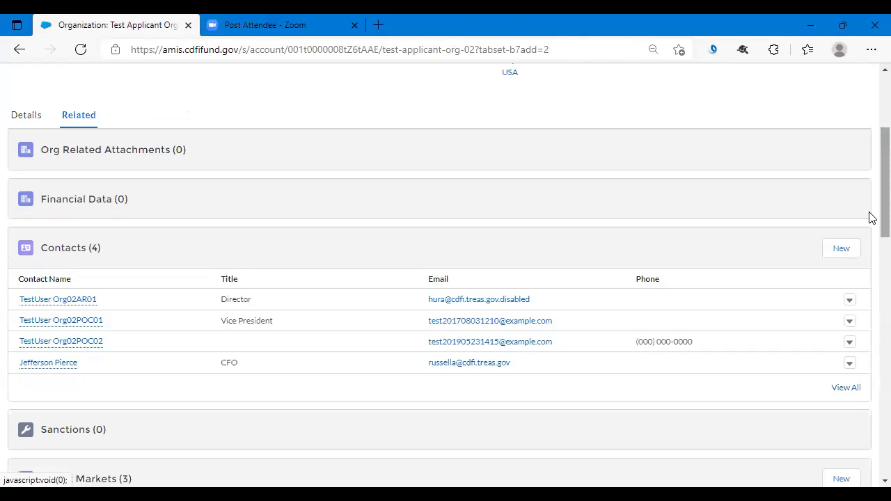
pyautogui.scroll(-3, 871, 253)
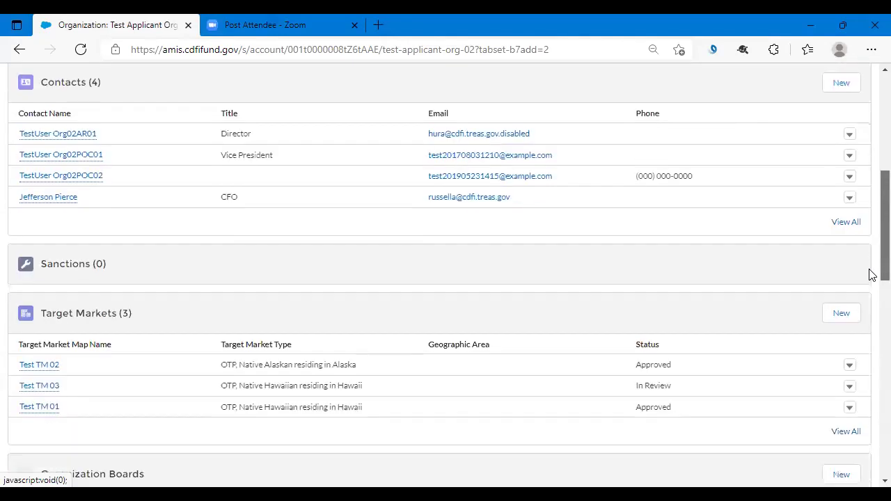
pyautogui.scroll(-1, 871, 274)
pyautogui.scroll(-2, 870, 268)
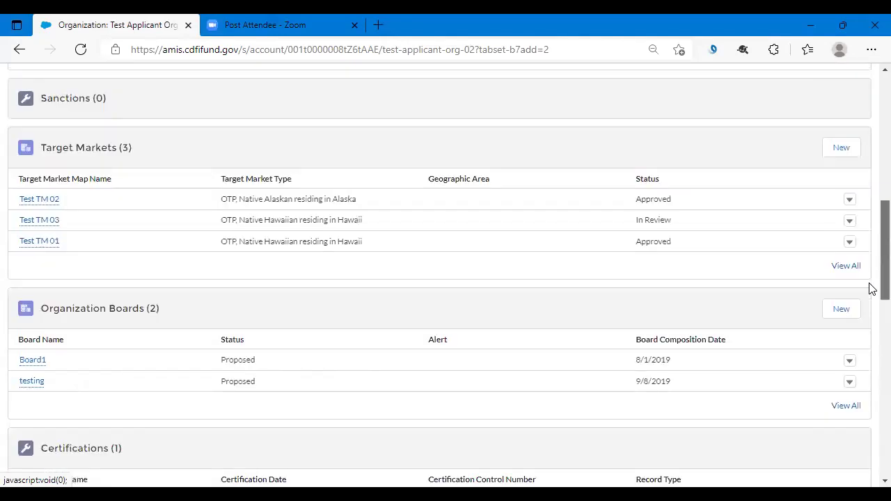
pyautogui.scroll(-3, 871, 300)
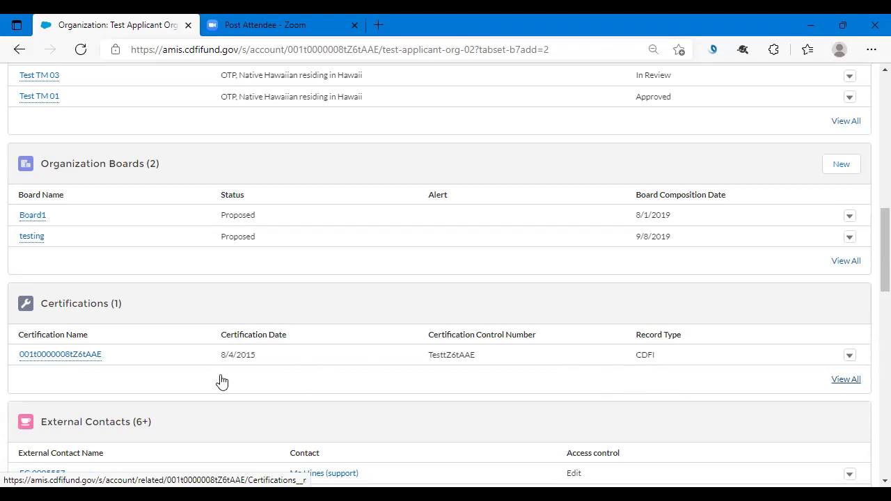
pyautogui.click(70, 357)
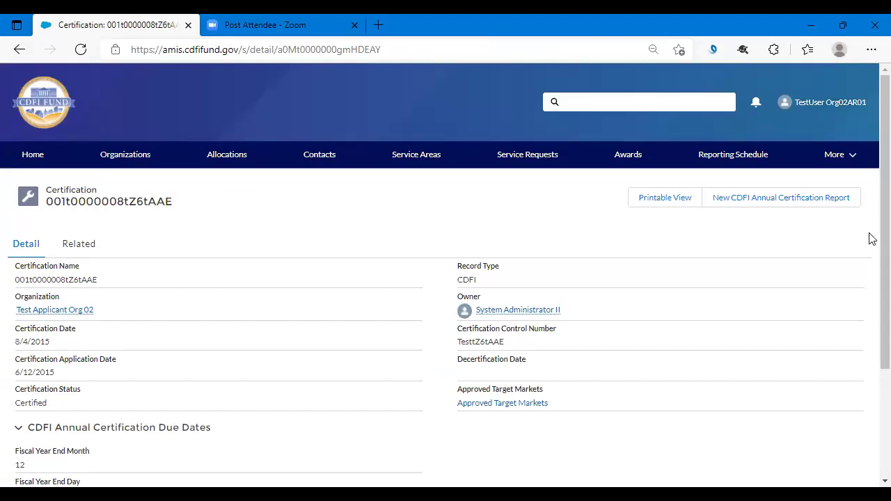
# Step: Examine the certification's details, its related CDFI Annual Certification Reports and its reporting schedules
pyautogui.scroll(-3, 872, 265)
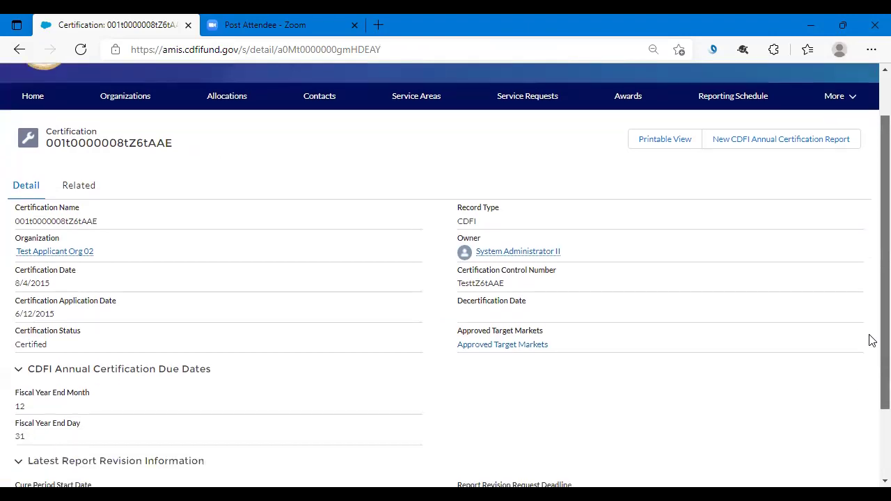
pyautogui.scroll(3, 870, 218)
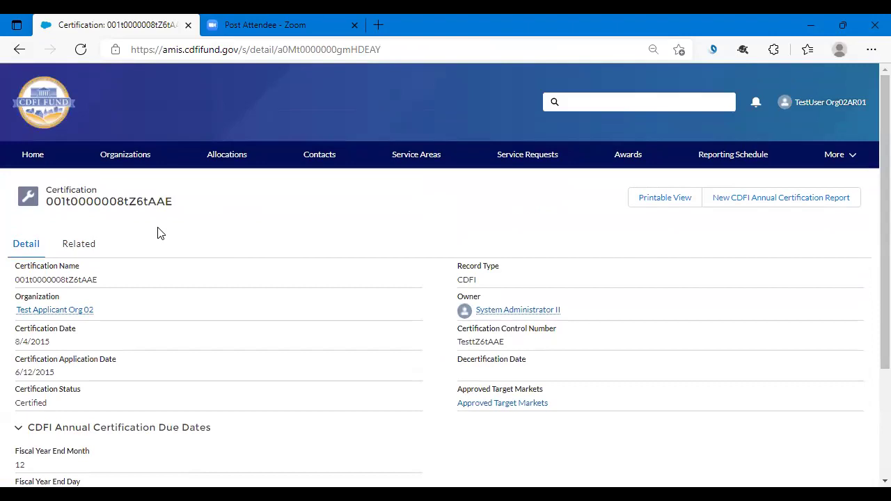
pyautogui.click(85, 249)
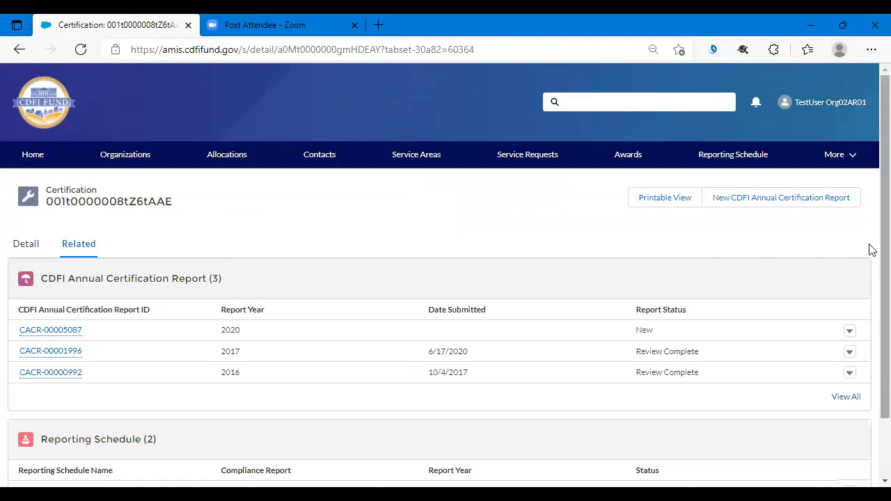
pyautogui.scroll(-1, 870, 279)
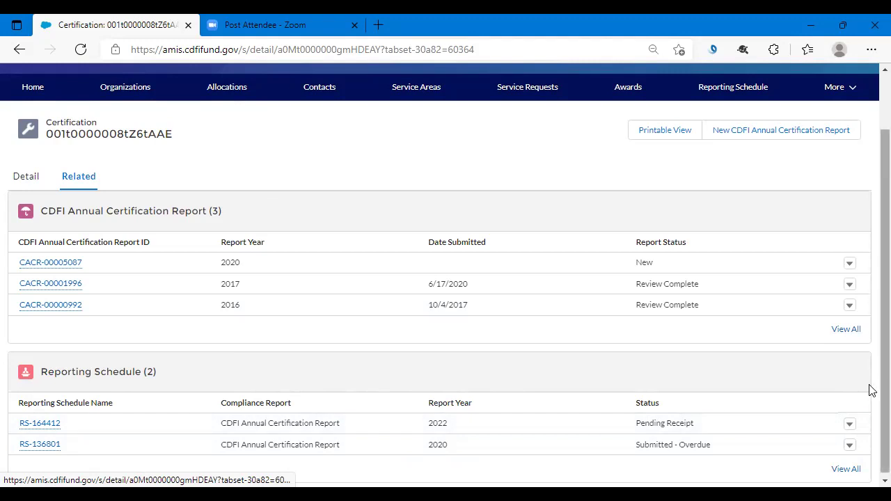
# Step: Start a new CDFI Annual Certification Report from the certification record
pyautogui.scroll(2, 870, 350)
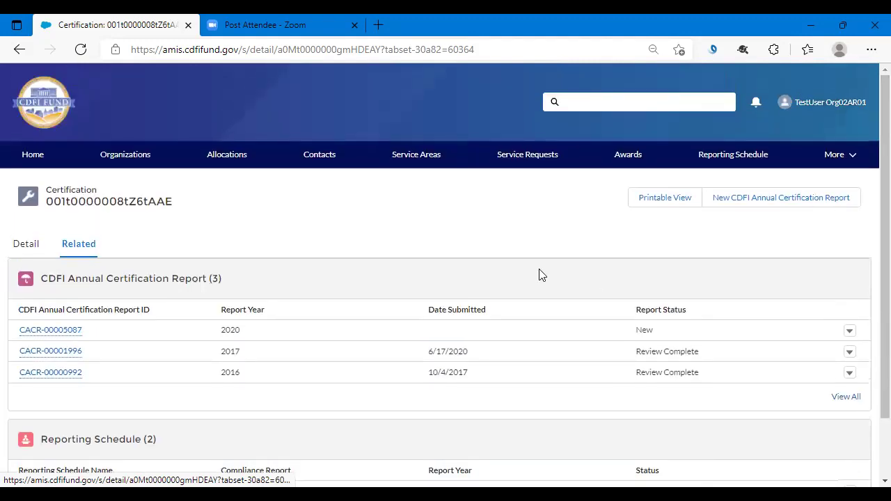
pyautogui.click(775, 200)
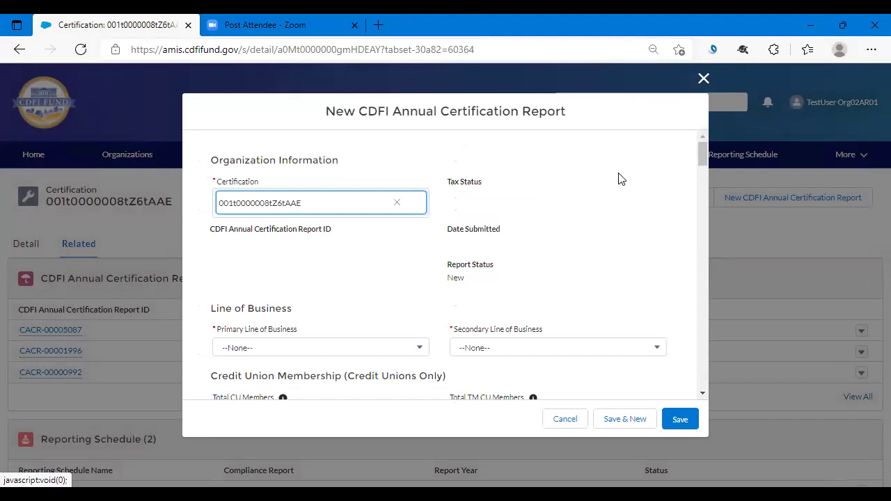
pyautogui.moveTo(702, 148)
pyautogui.mouseDown()
pyautogui.moveTo(695, 312)
pyautogui.moveTo(703, 387)
pyautogui.moveTo(683, 270)
pyautogui.moveTo(693, 154)
pyautogui.mouseUp()
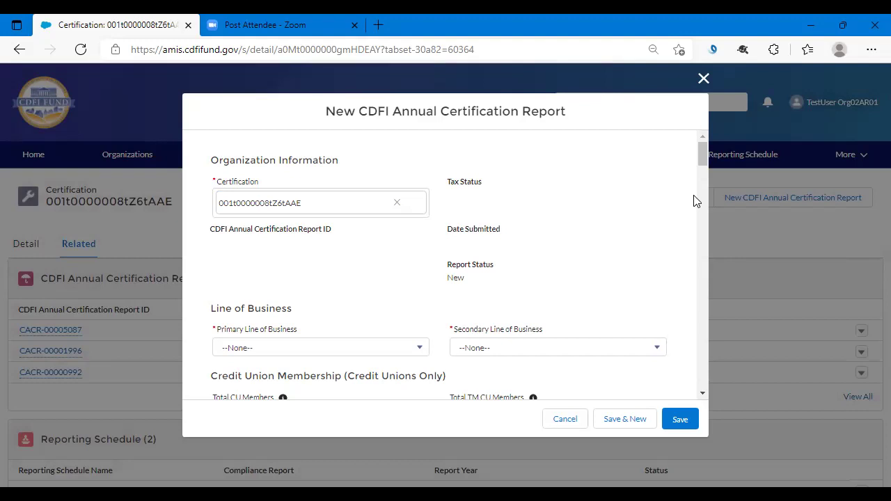
# Step: Set the primary line of business to Consumer Finance, the secondary to Intermediary Finance, and Total FTE Staff to 10
pyautogui.moveTo(703, 159); pyautogui.dragTo(706, 174)
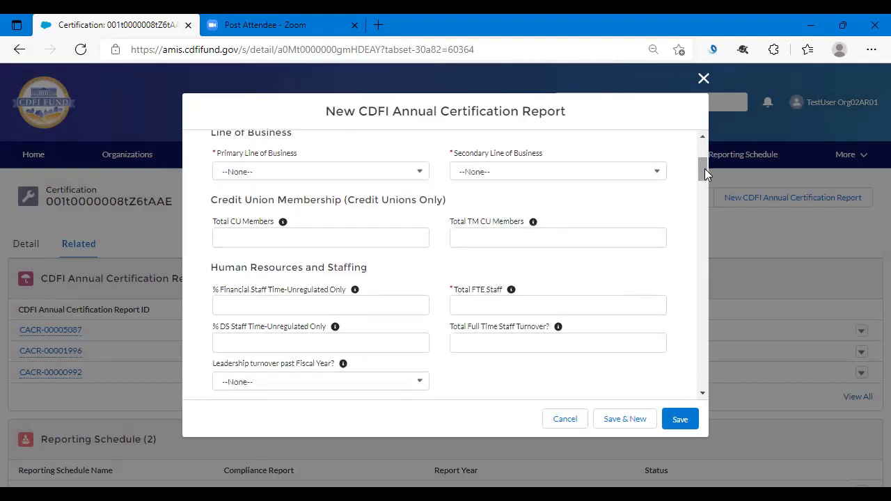
pyautogui.click(419, 175)
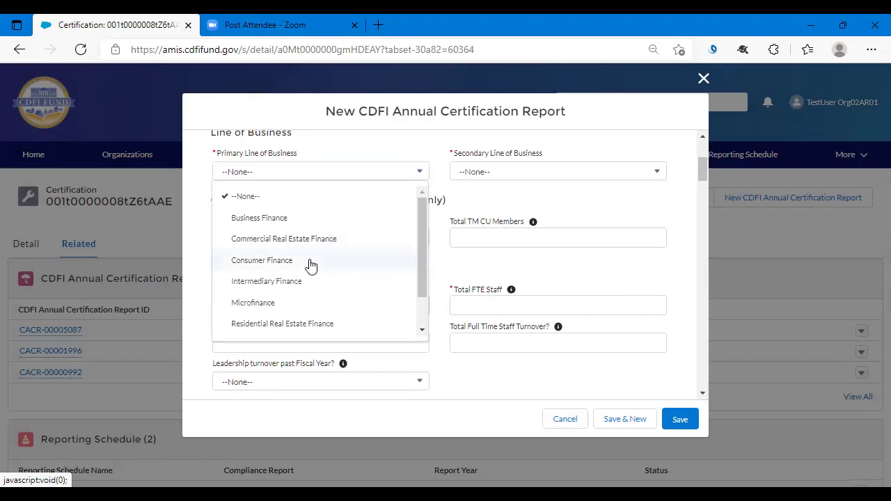
pyautogui.click(262, 260)
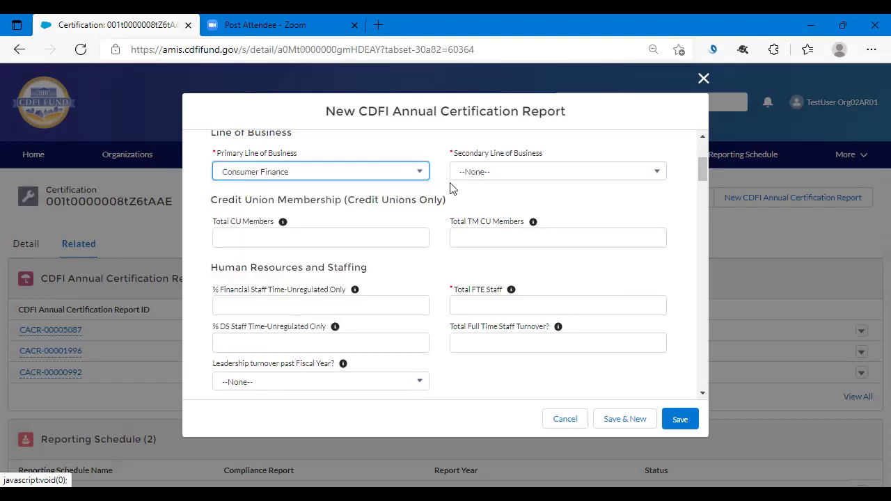
pyautogui.click(657, 175)
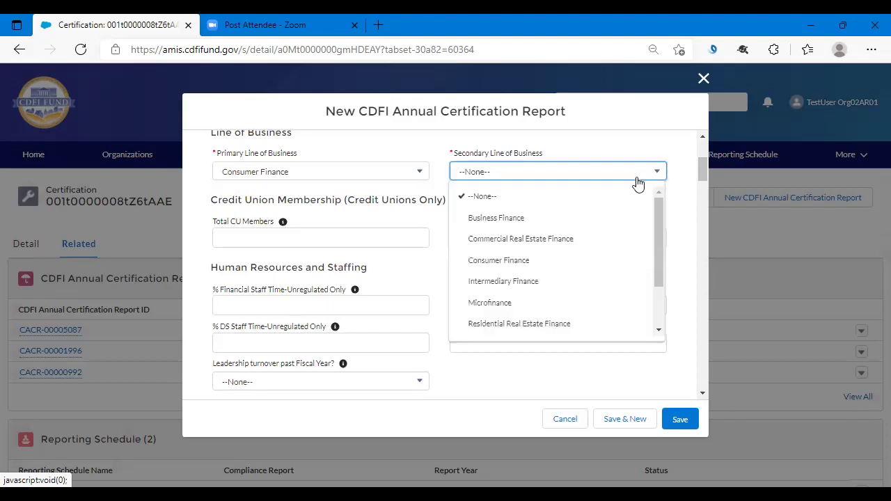
pyautogui.click(505, 281)
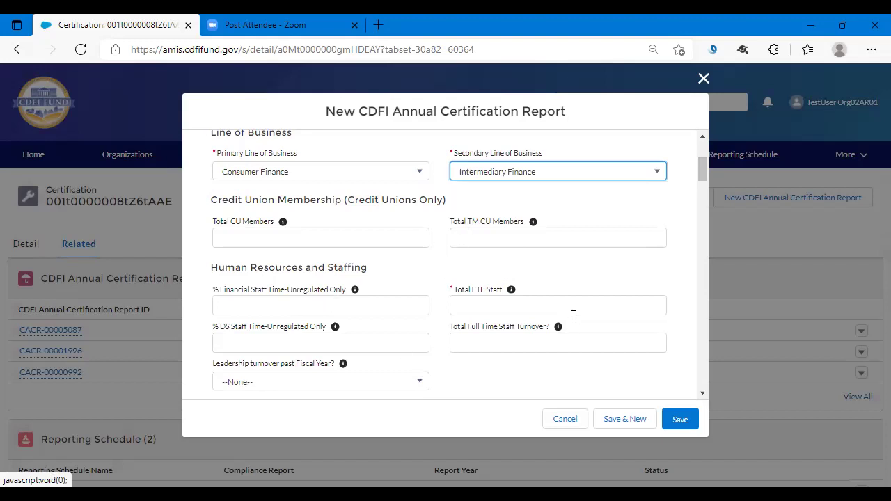
pyautogui.click(499, 312)
pyautogui.write('10')
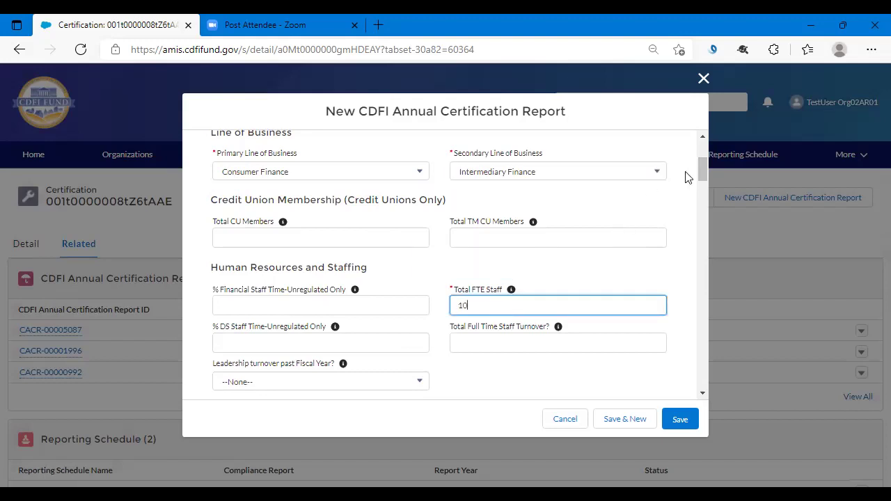
# Step: In the Legal Entity section, attest that the organization remains a legal entity and that its legal entity documents are the same
pyautogui.moveTo(704, 170); pyautogui.dragTo(699, 227)
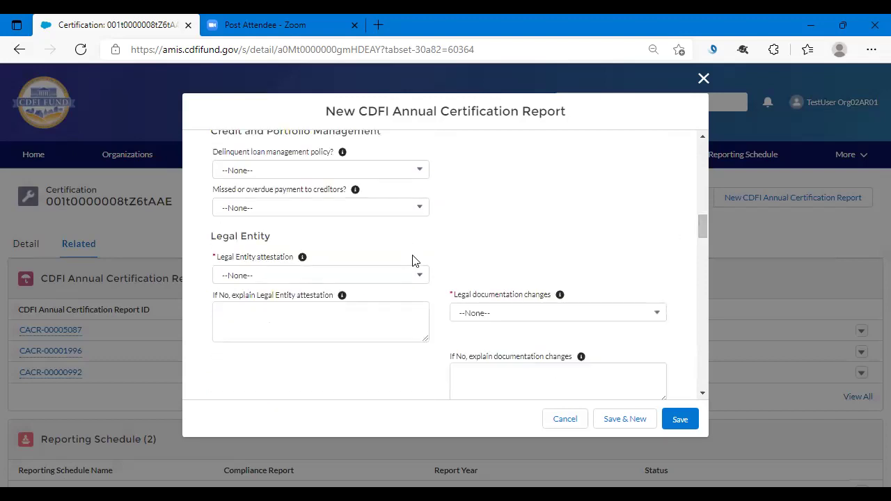
pyautogui.click(417, 277)
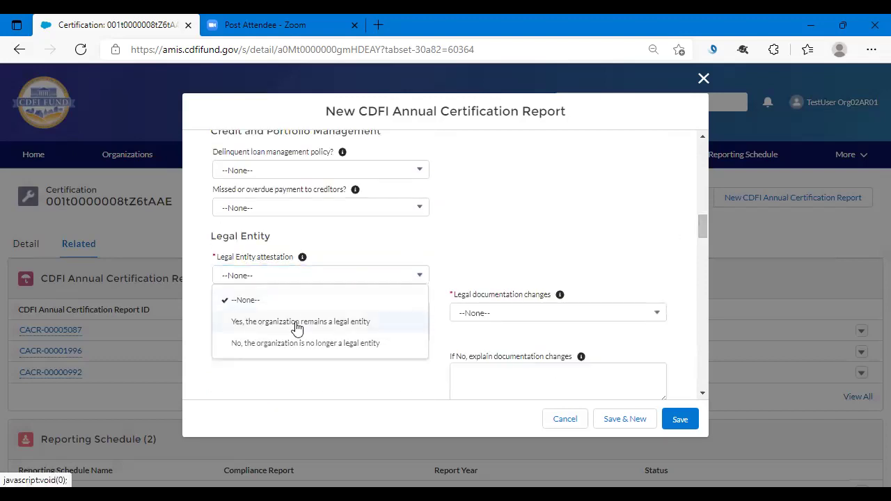
pyautogui.click(296, 322)
pyautogui.click(638, 318)
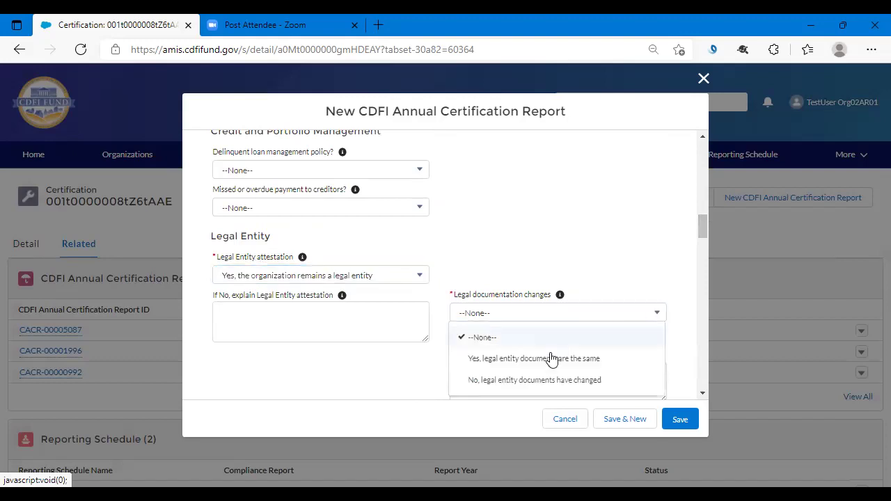
pyautogui.click(553, 360)
# Step: Attest that the Primary Mission remains the same and answer the required Development Services attestation
pyautogui.moveTo(700, 229); pyautogui.dragTo(701, 252)
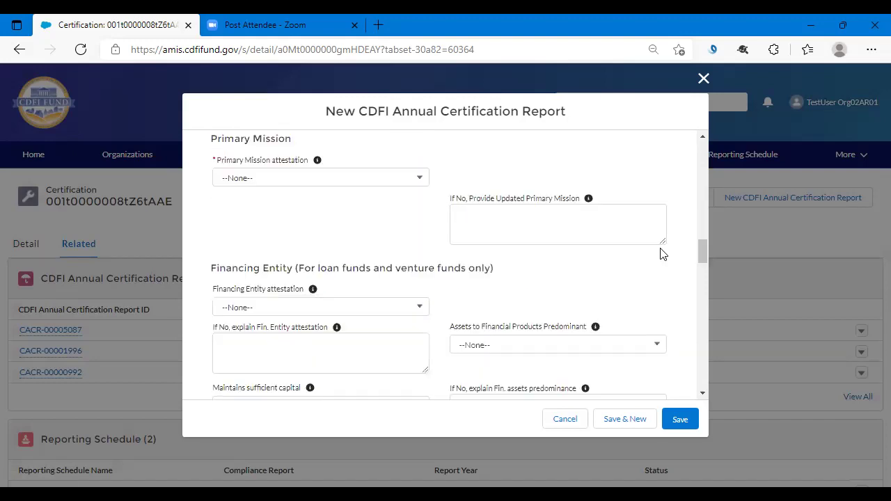
pyautogui.click(416, 179)
pyautogui.click(328, 225)
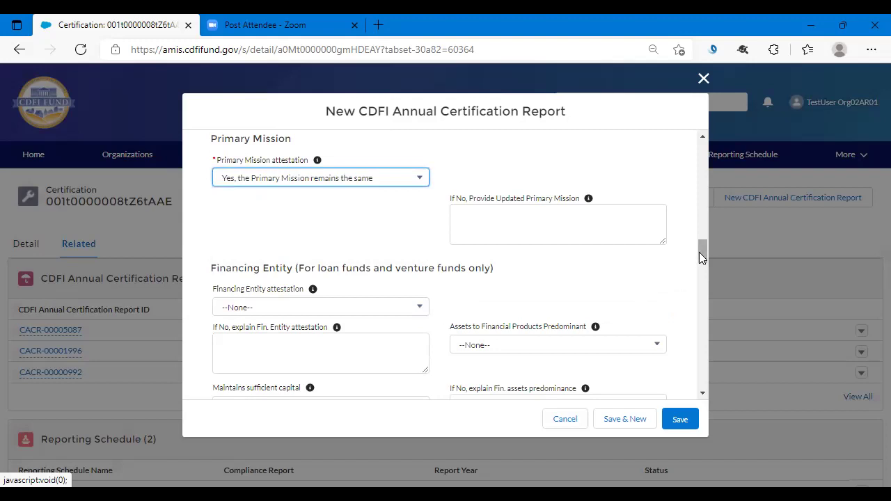
pyautogui.scroll(-4, 702, 261)
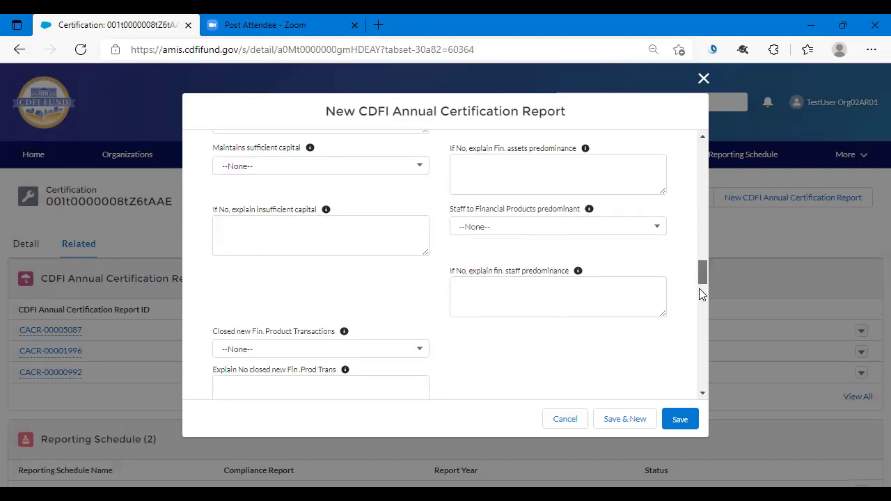
pyautogui.scroll(-3, 702, 292)
pyautogui.scroll(-1, 702, 292)
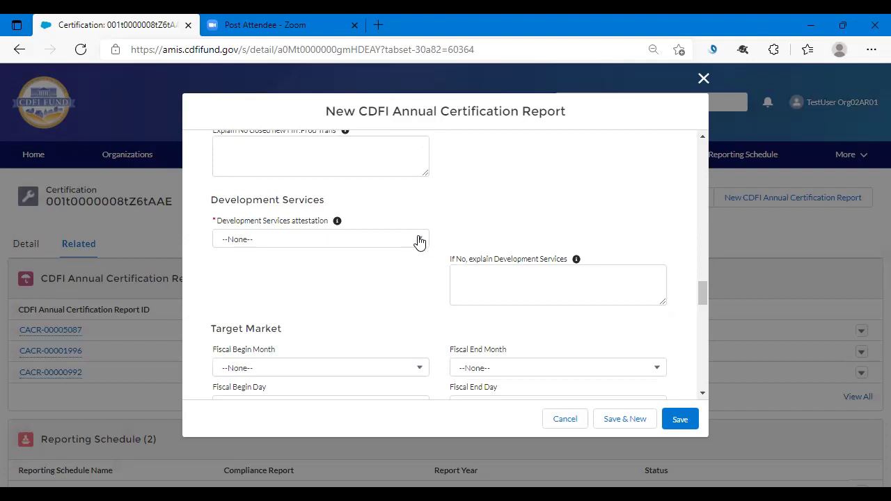
pyautogui.click(420, 241)
pyautogui.click(313, 287)
# Step: Set the Target Market fiscal begin date to month 01, day 01, year 2021
pyautogui.moveTo(701, 301); pyautogui.dragTo(701, 318)
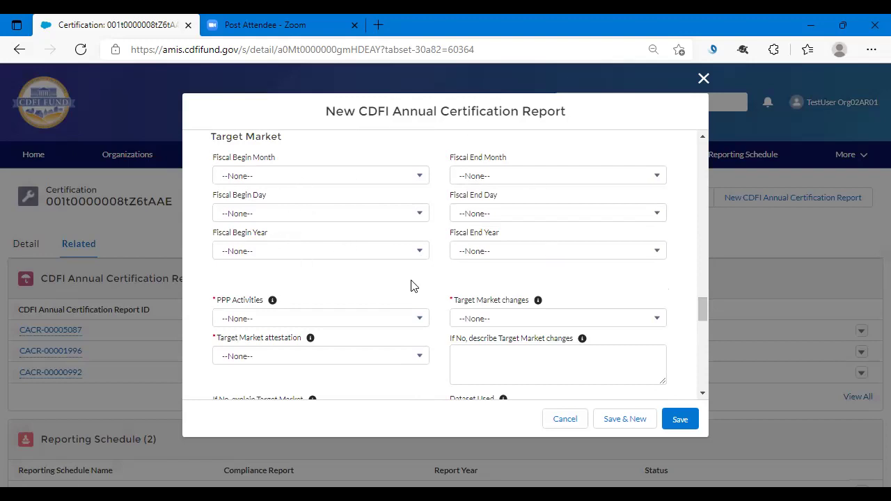
pyautogui.click(421, 177)
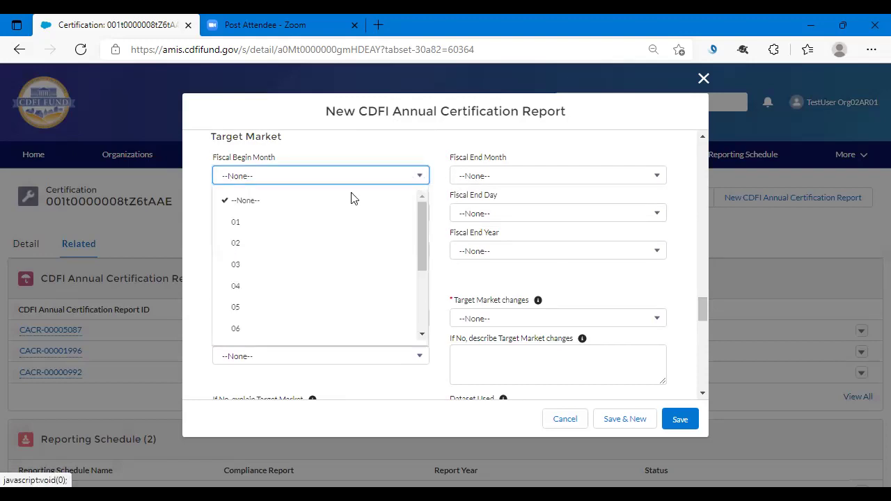
pyautogui.click(310, 224)
pyautogui.click(419, 215)
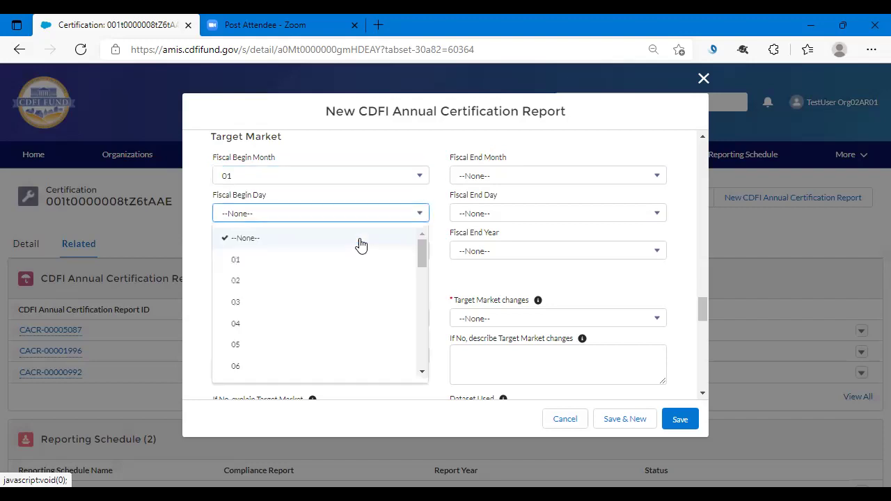
pyautogui.click(328, 265)
pyautogui.click(419, 256)
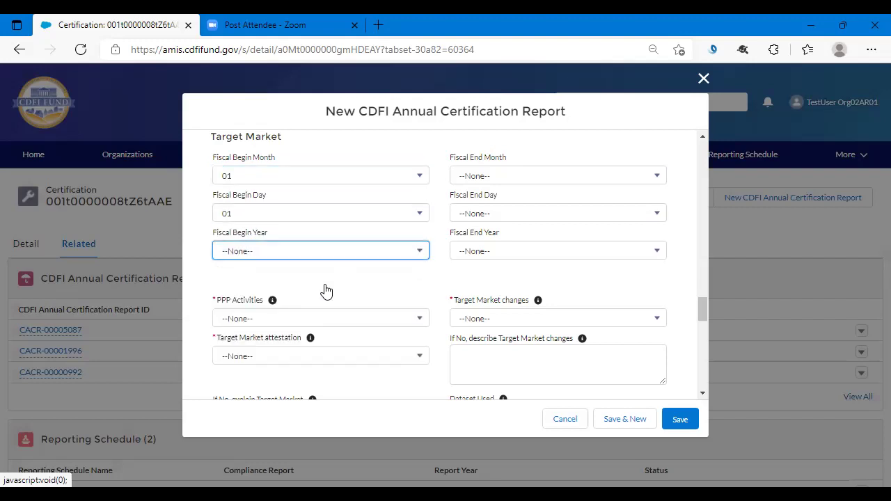
pyautogui.click(314, 378)
# Step: Set the Target Market fiscal end date to month 12, day 31, year 2021
pyautogui.click(514, 178)
pyautogui.scroll(-3, 655, 223)
pyautogui.click(575, 330)
pyautogui.click(558, 213)
pyautogui.moveTo(661, 249); pyautogui.dragTo(665, 376)
pyautogui.click(592, 366)
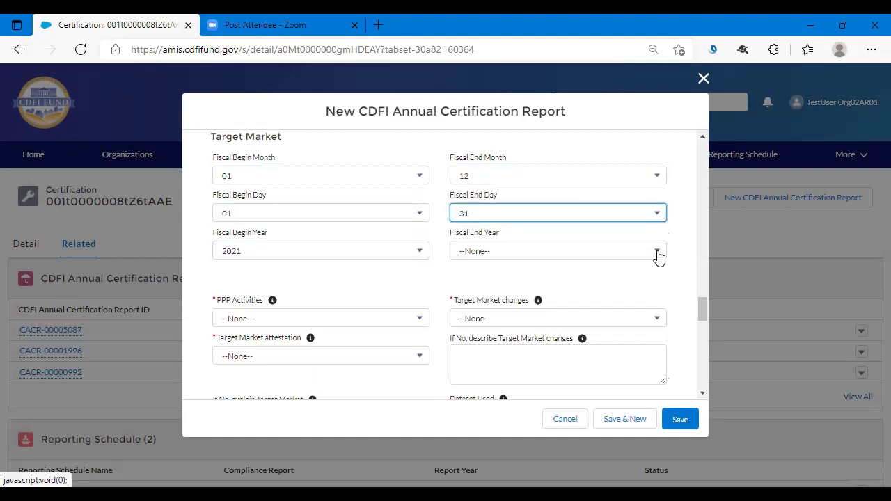
pyautogui.click(660, 252)
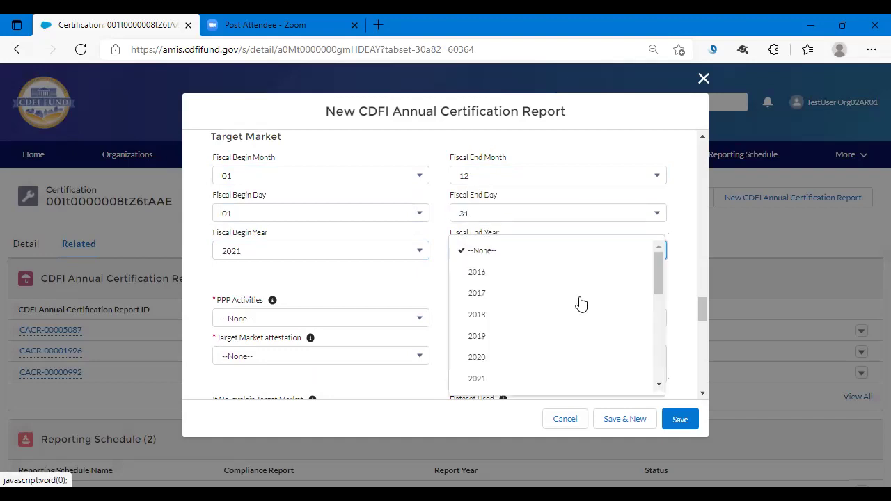
pyautogui.click(565, 379)
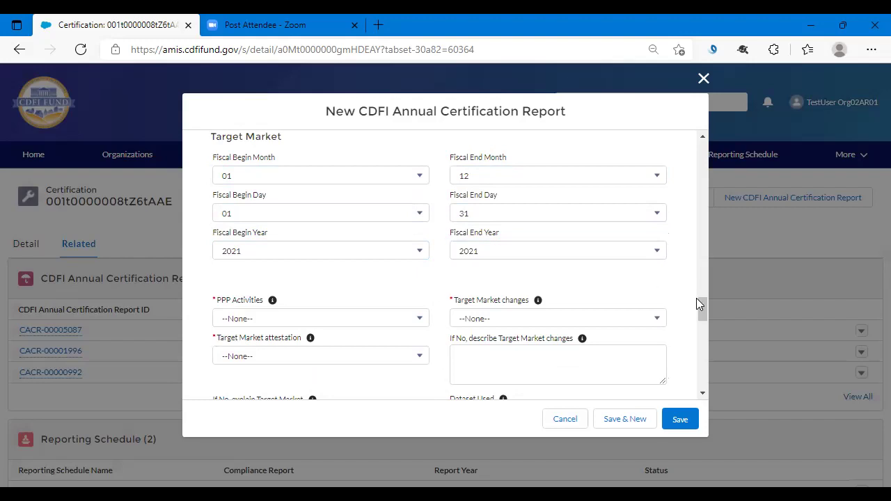
# Step: Set PPP Activities to No and the Target Market attestation to Yes, at least 60% of transactions in the last FY
pyautogui.moveTo(700, 300); pyautogui.dragTo(702, 312)
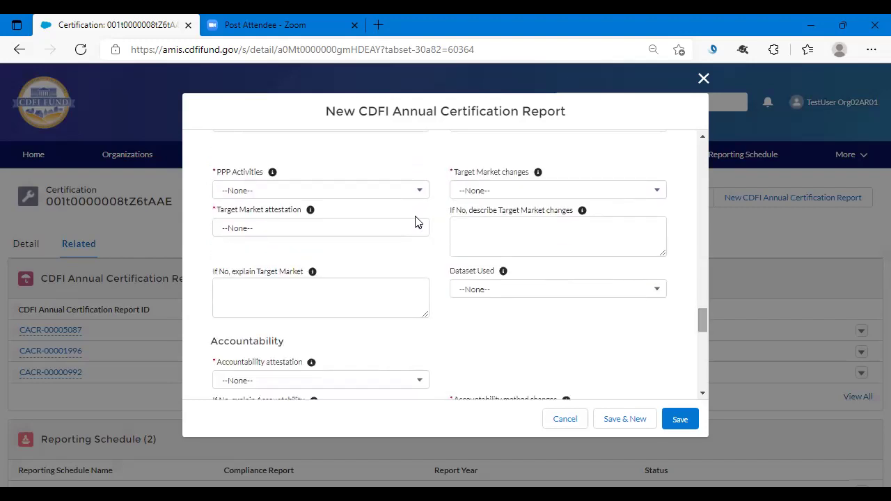
pyautogui.click(421, 195)
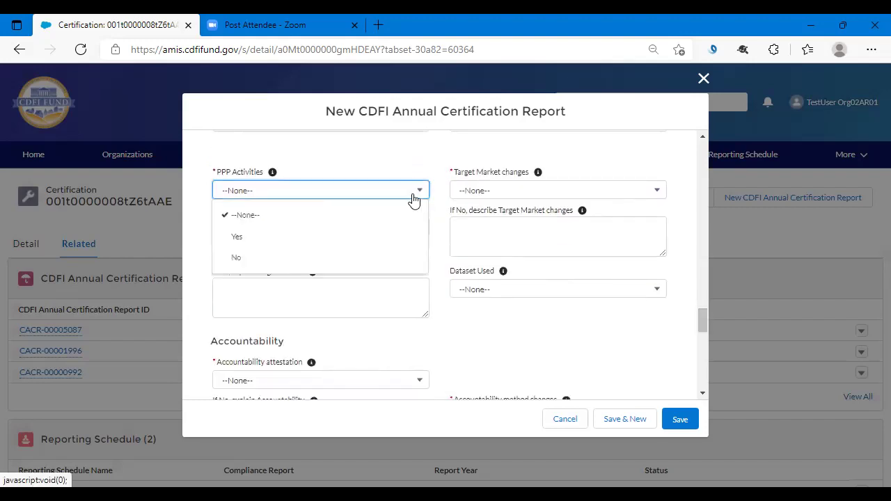
pyautogui.click(341, 257)
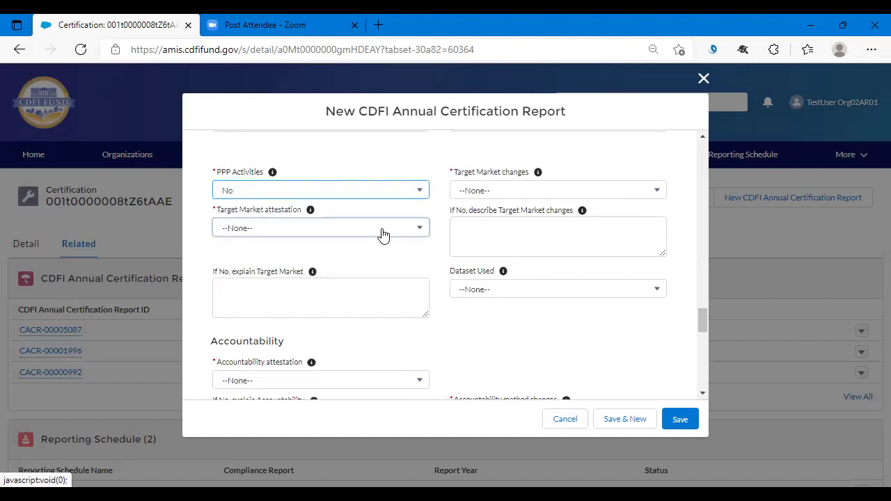
pyautogui.click(382, 231)
pyautogui.click(360, 277)
# Step: Answer Yes for Target Market changes and set the dataset used to 2011 - 2015 eligible tracts
pyautogui.click(537, 194)
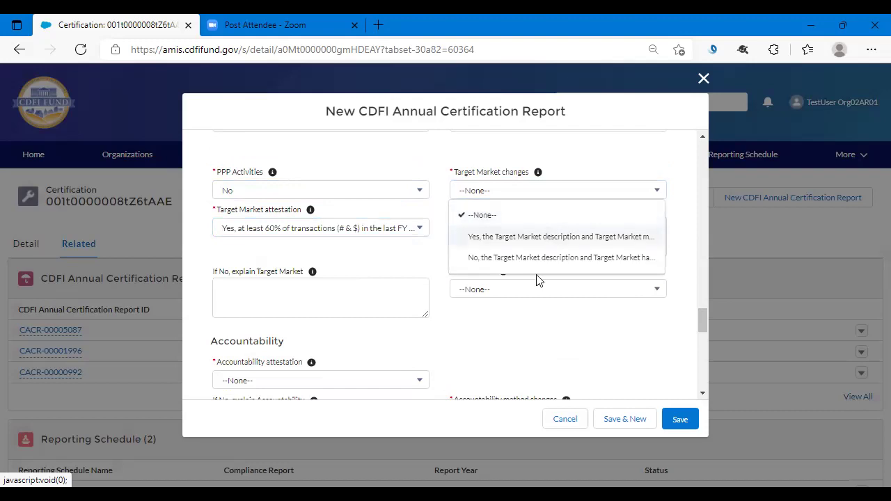
pyautogui.click(538, 238)
pyautogui.click(543, 297)
pyautogui.click(523, 337)
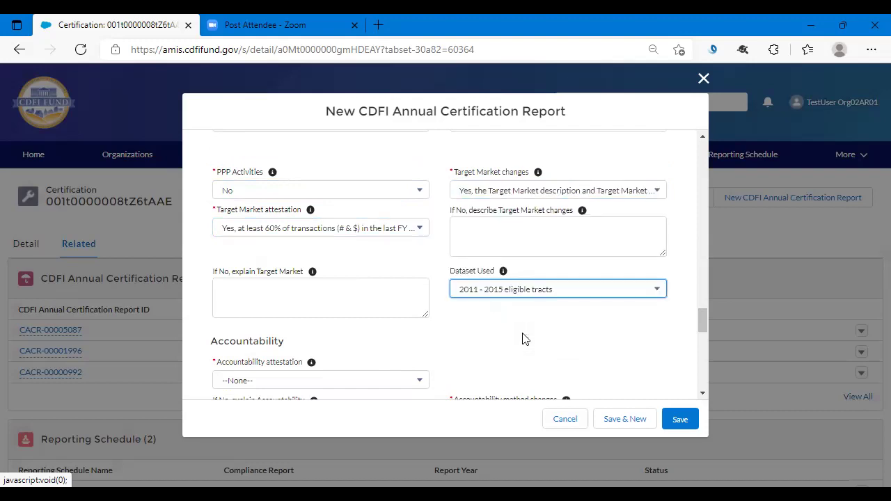
# Step: Answer Yes to both the Accountability attestation for the approved Target Market and the Accountability method changes question
pyautogui.moveTo(706, 316); pyautogui.dragTo(706, 335)
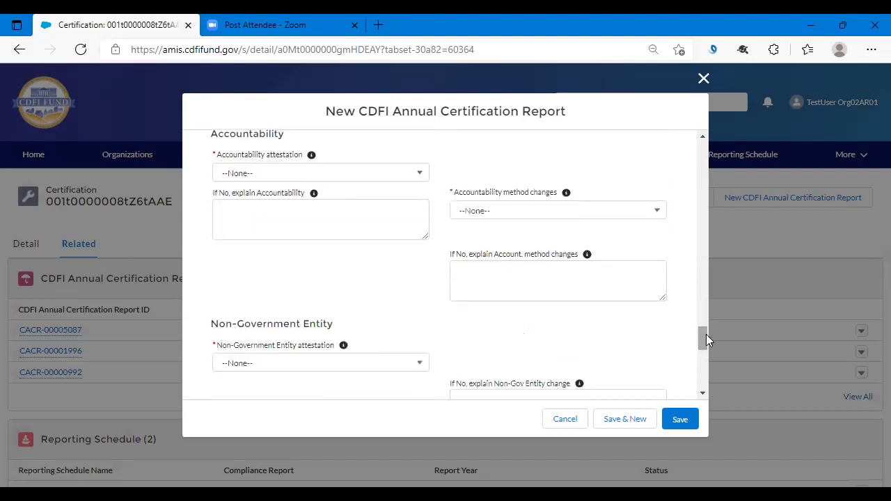
pyautogui.click(424, 180)
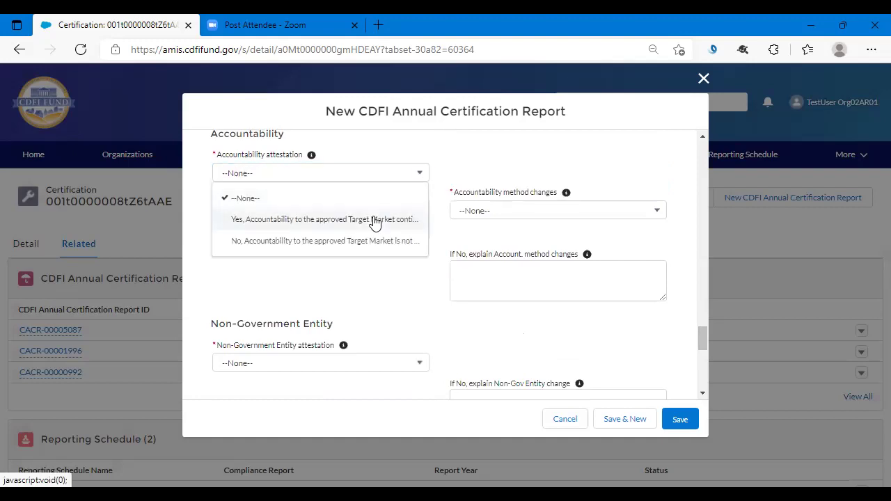
pyautogui.click(378, 221)
pyautogui.click(519, 223)
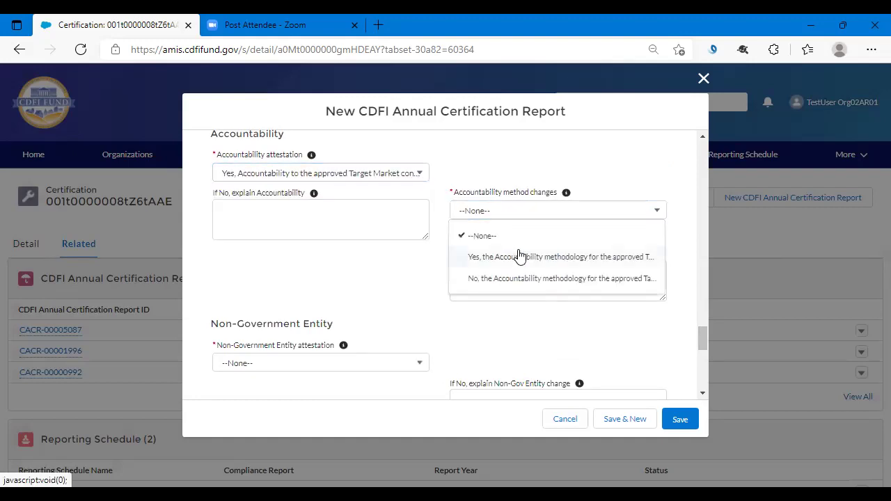
pyautogui.click(521, 255)
# Step: Answer Yes to the Non-Government Entity attestation and No to other eligibility information changes
pyautogui.moveTo(699, 339); pyautogui.dragTo(700, 355)
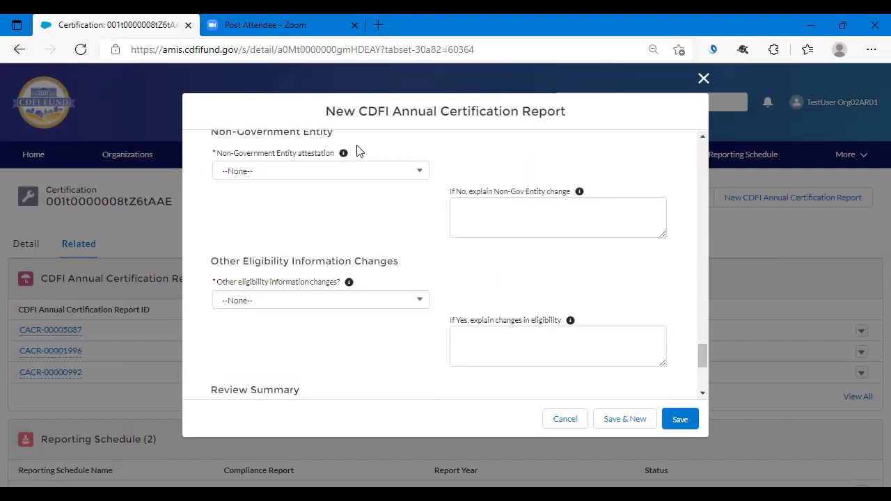
pyautogui.click(420, 174)
pyautogui.click(388, 220)
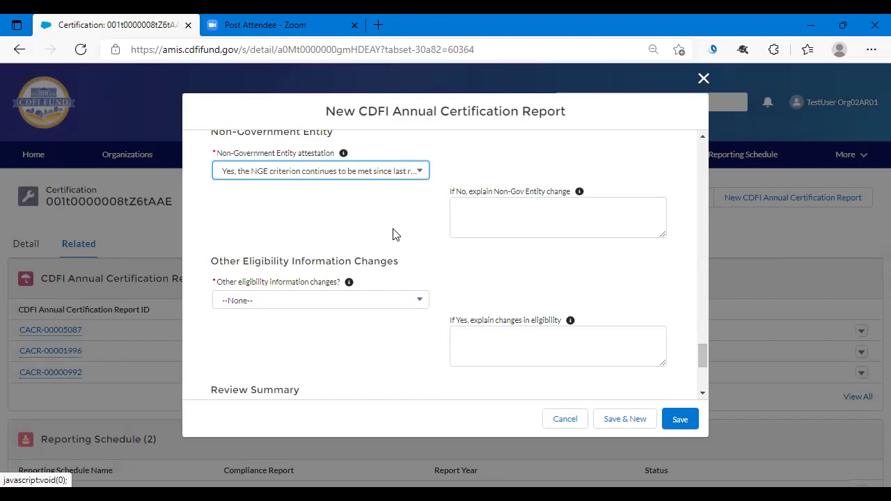
pyautogui.click(416, 239)
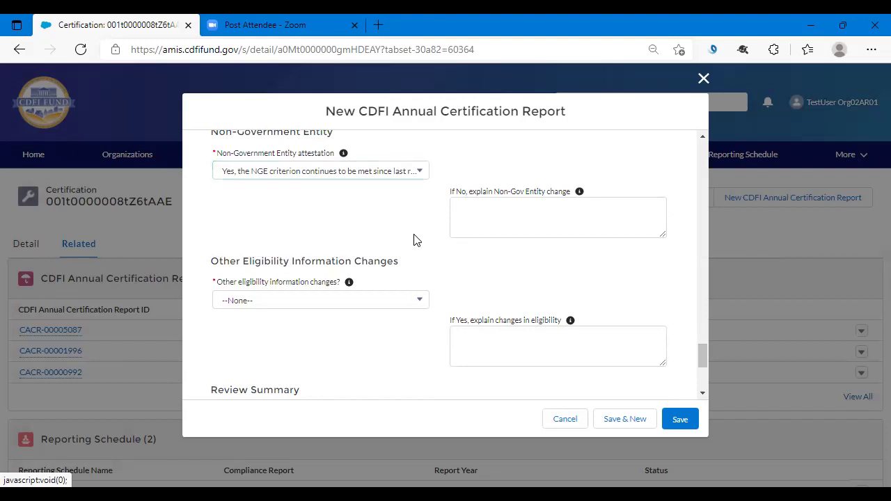
pyautogui.click(418, 303)
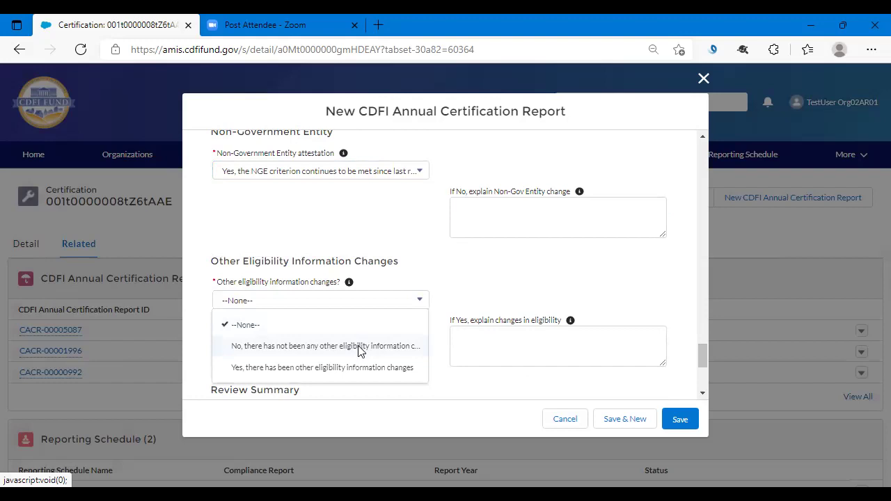
pyautogui.click(359, 348)
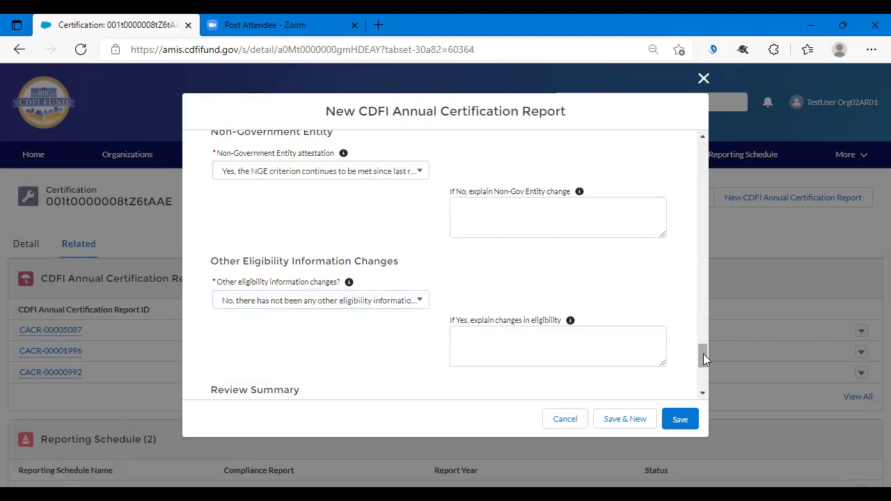
# Step: Save the report with Total CU Members set to 1,000 and Total TM CU Members set to 100
pyautogui.moveTo(704, 354); pyautogui.dragTo(703, 379)
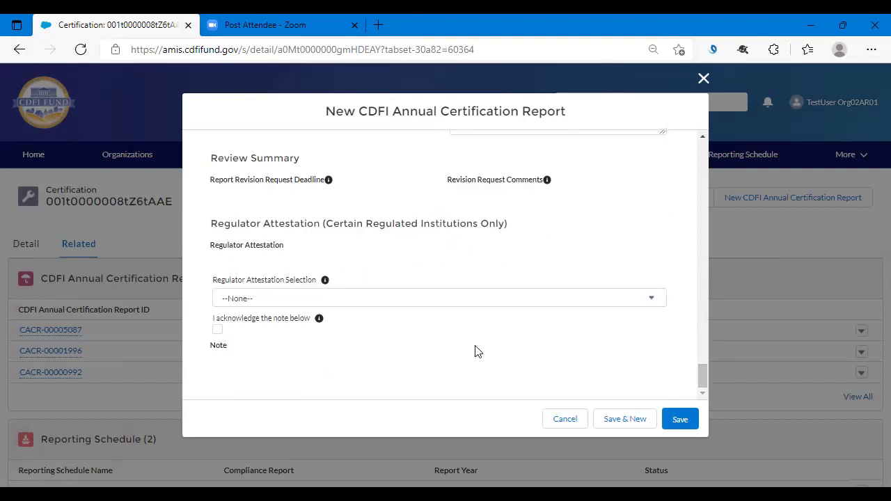
pyautogui.click(679, 422)
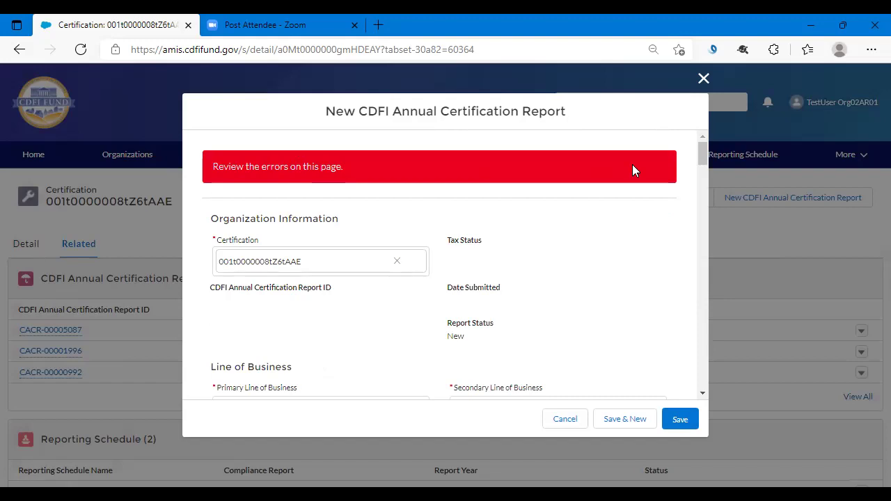
pyautogui.moveTo(704, 152); pyautogui.dragTo(703, 174)
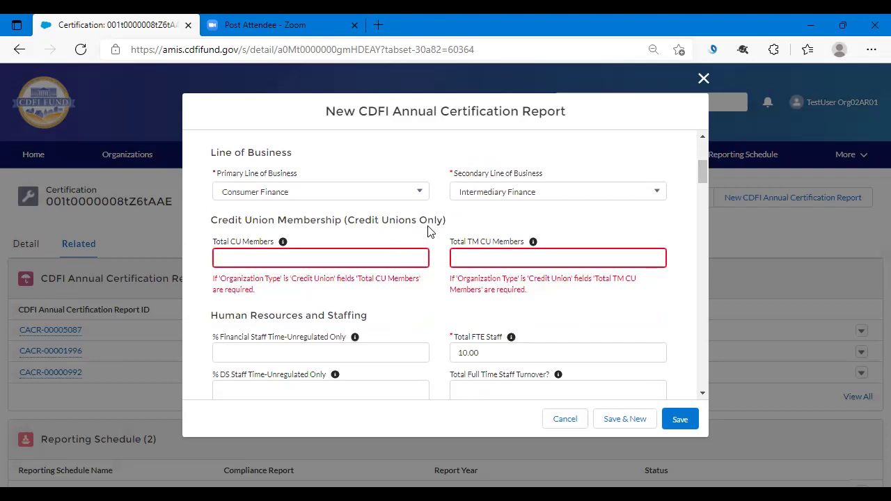
pyautogui.click(386, 259)
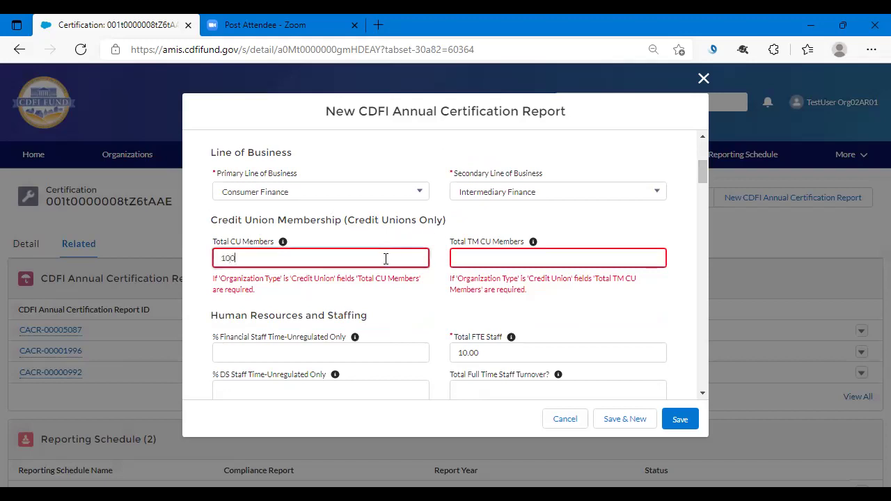
pyautogui.click(511, 262)
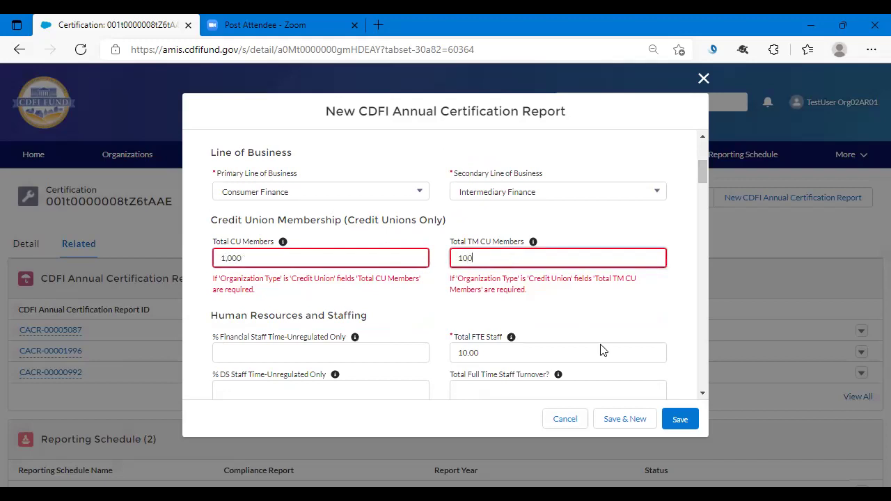
pyautogui.moveTo(700, 166); pyautogui.dragTo(702, 376)
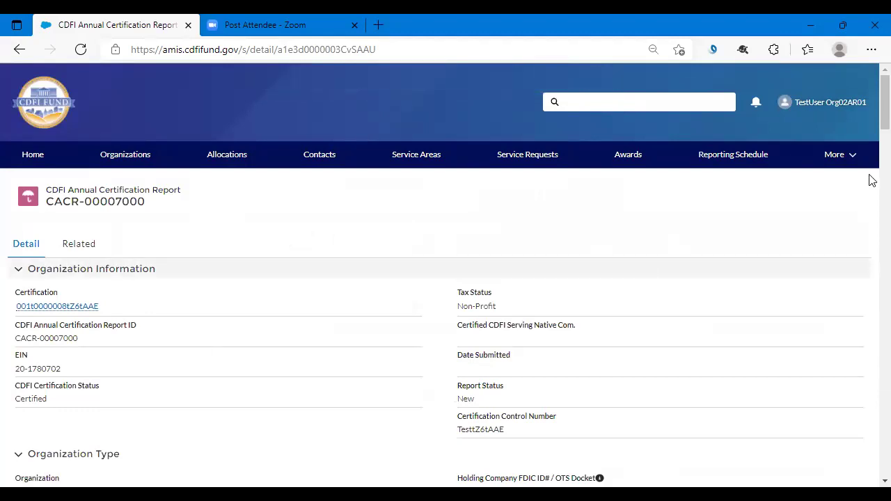
# Step: Review the saved report's details from Organization Information through Regulator Attestation
pyautogui.scroll(-9, 872, 142)
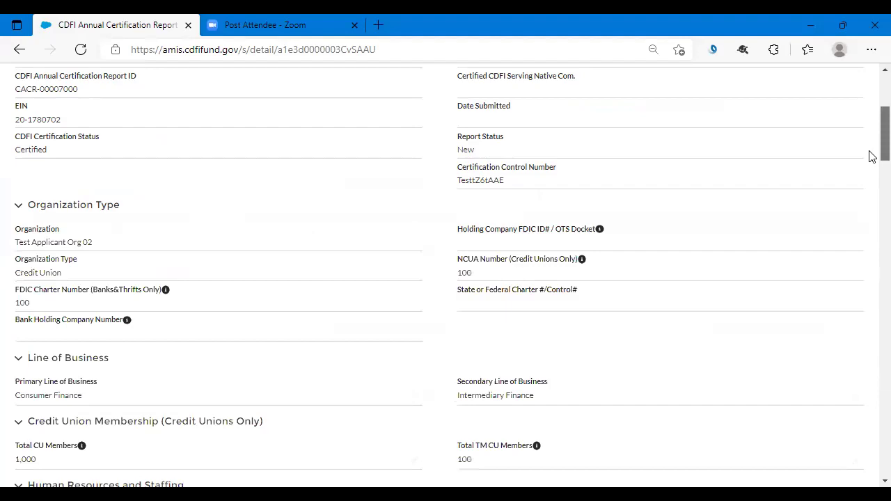
pyautogui.scroll(-20, 872, 314)
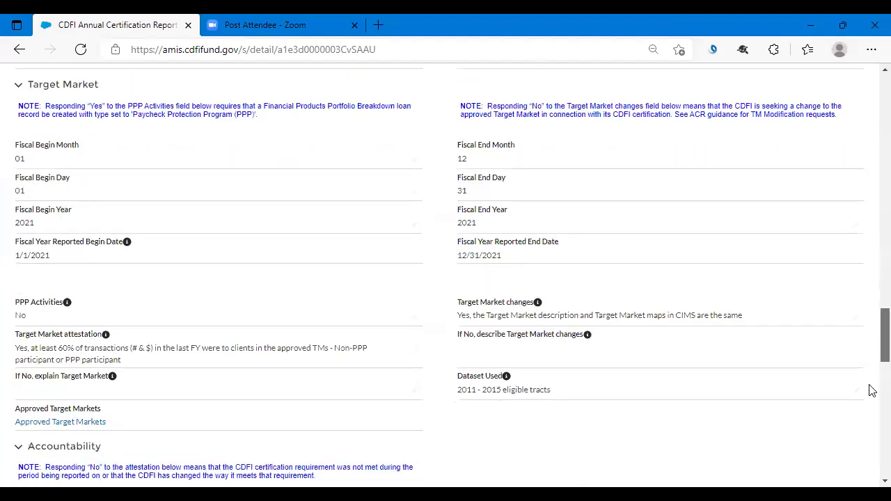
pyautogui.scroll(-6, 872, 443)
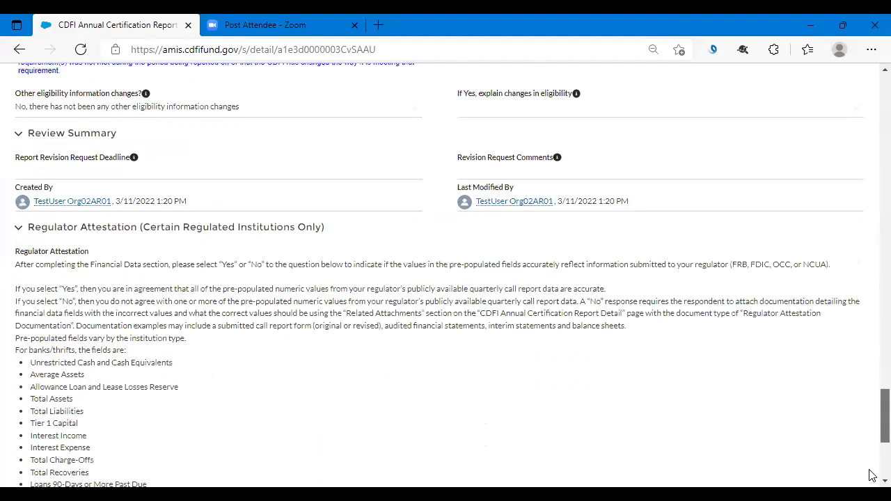
pyautogui.moveTo(870, 435); pyautogui.dragTo(872, 91)
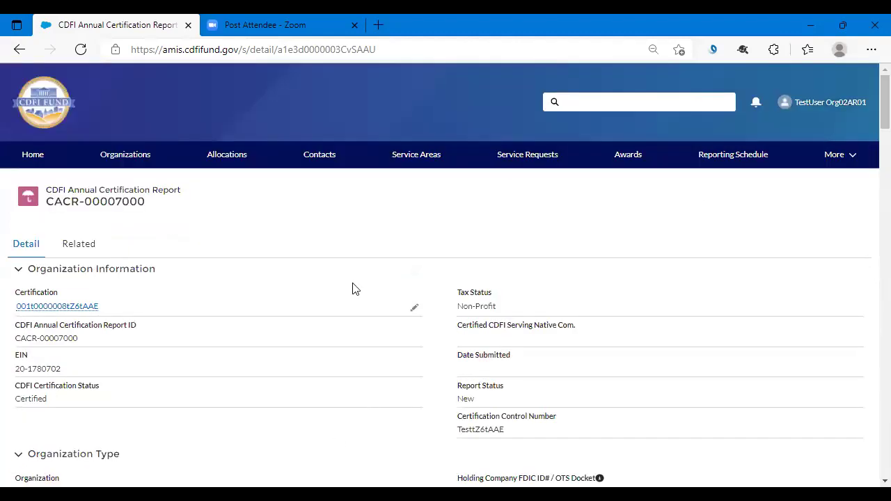
pyautogui.moveTo(870, 119)
pyautogui.mouseDown()
pyautogui.moveTo(873, 474)
pyautogui.moveTo(870, 119)
pyautogui.mouseUp()
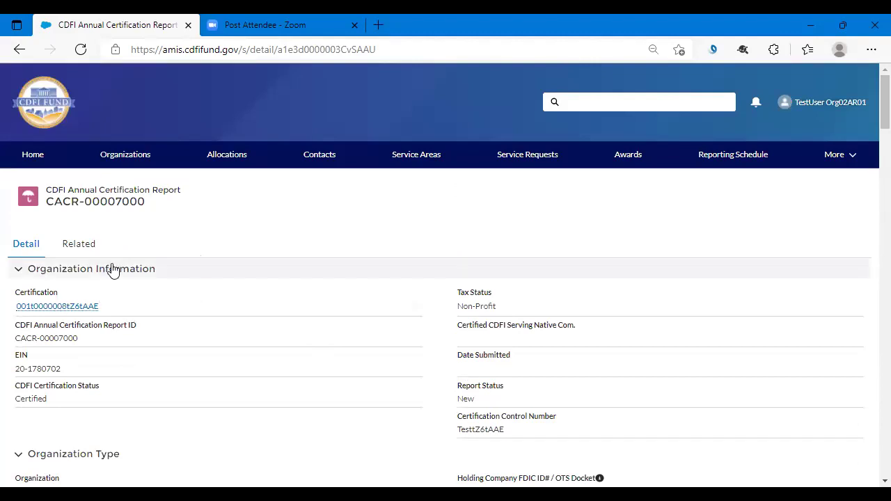
# Step: Start a related Development Services record with Business Technical Assistance as the service and Business Financing as the financial product
pyautogui.click(78, 249)
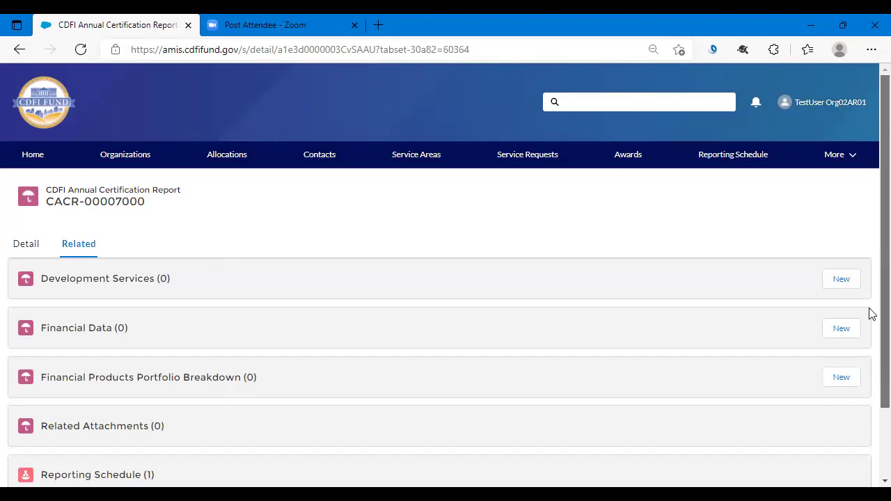
pyautogui.scroll(-2, 870, 313)
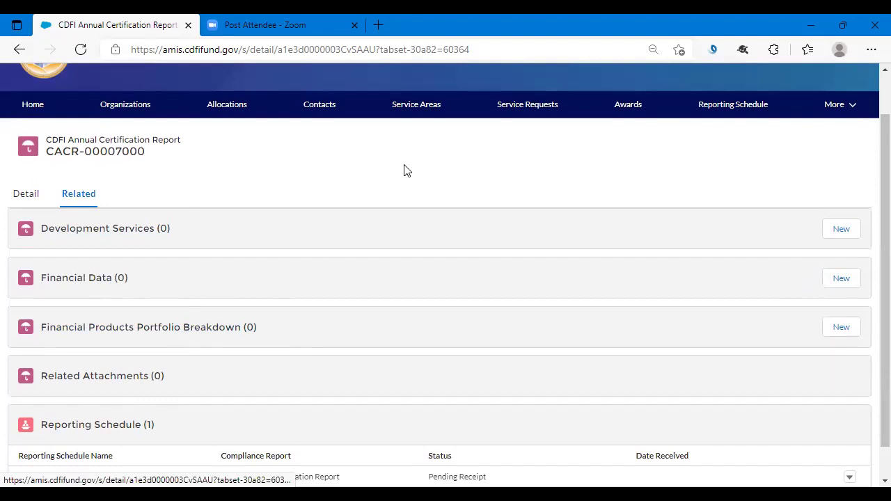
pyautogui.click(842, 231)
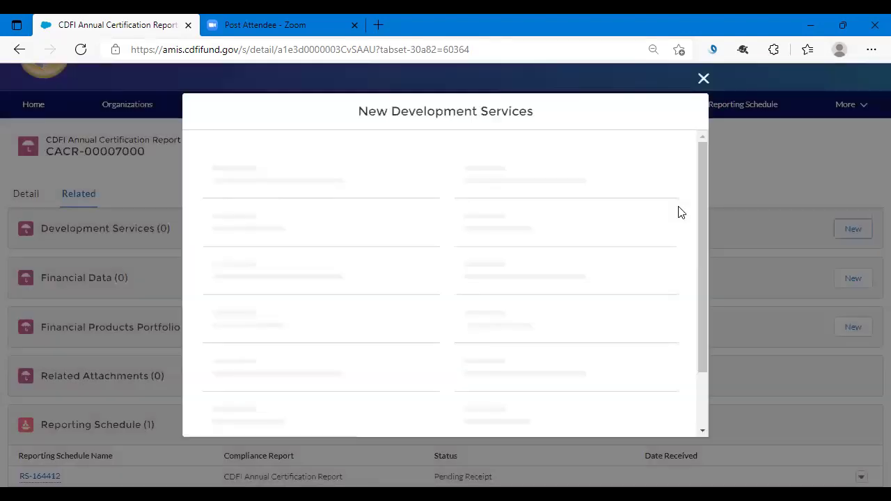
pyautogui.moveTo(705, 239); pyautogui.dragTo(703, 272)
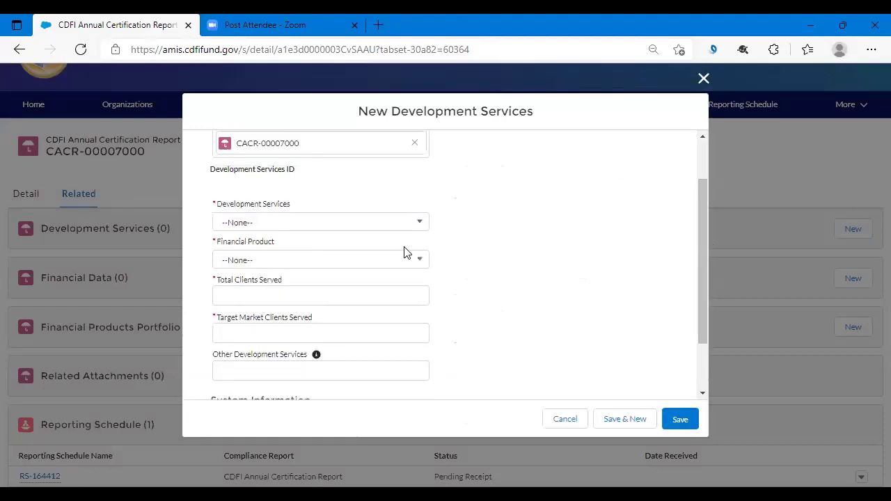
pyautogui.click(421, 224)
pyautogui.click(421, 224)
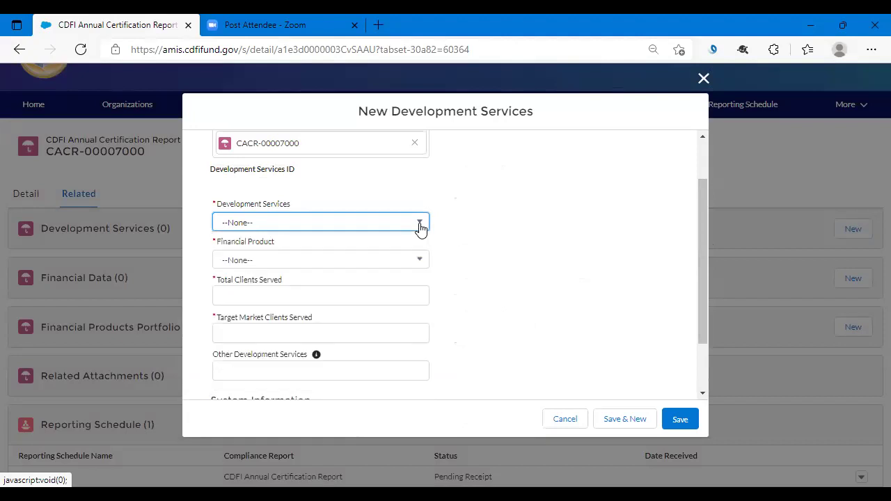
pyautogui.click(421, 225)
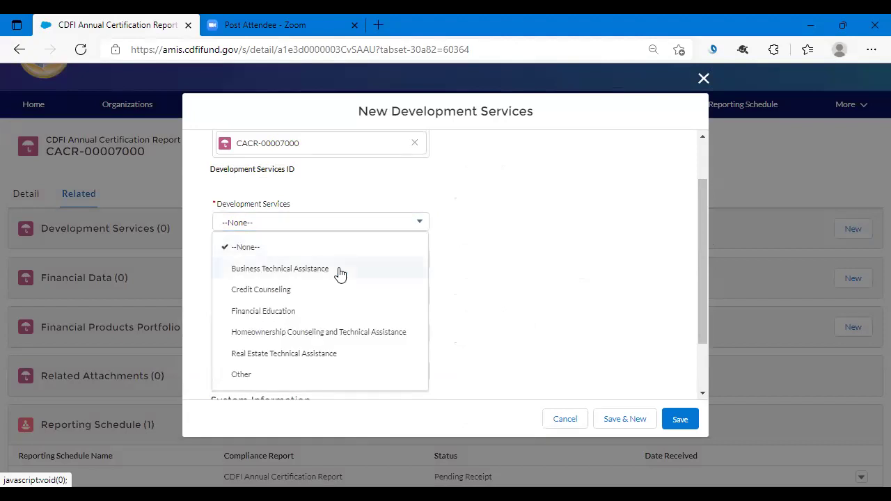
pyautogui.click(340, 270)
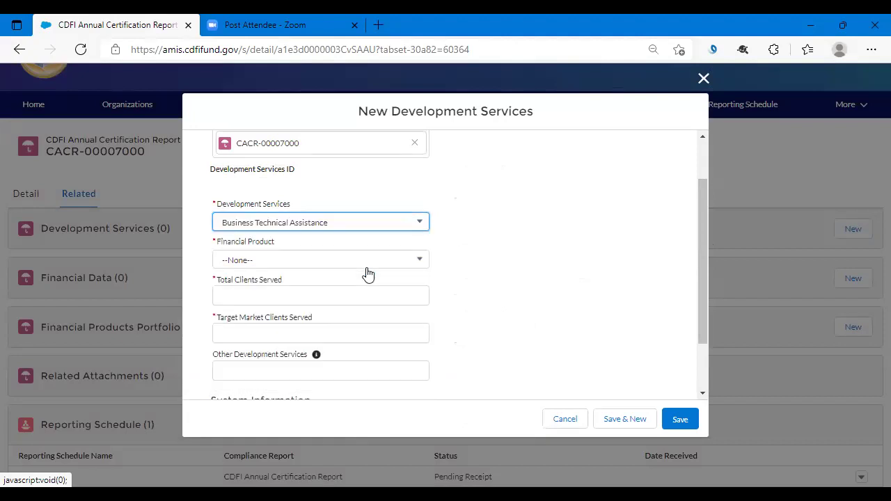
pyautogui.click(420, 262)
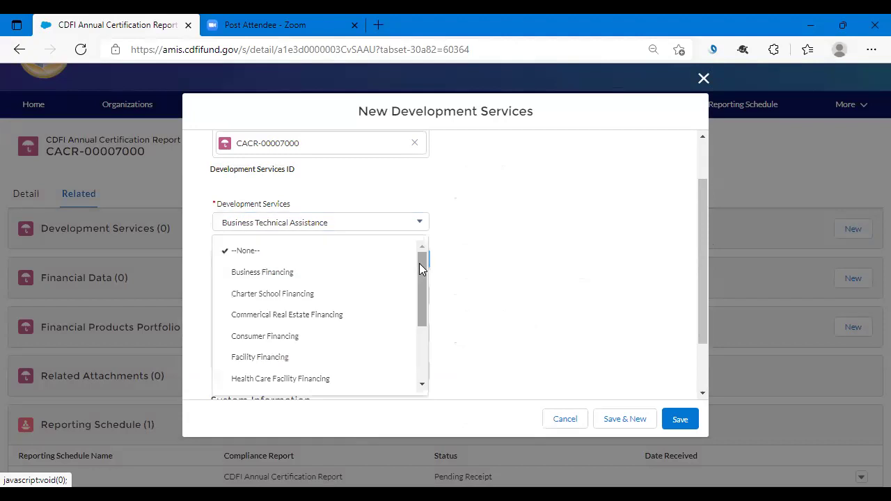
pyautogui.click(339, 273)
# Step: Set Total Clients Served to 1,000 and Target Market Clients Served to 500, and save the Development Services record
pyautogui.click(329, 297)
pyautogui.write('1000')
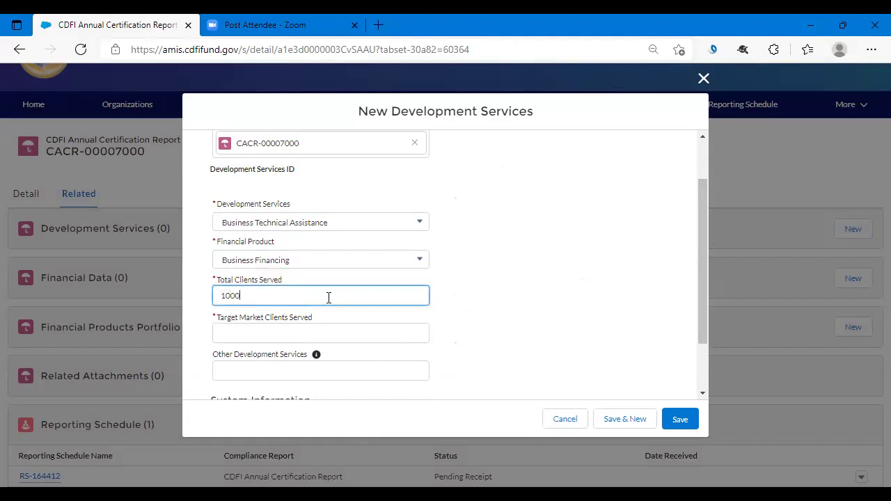
pyautogui.click(268, 342)
pyautogui.write('500')
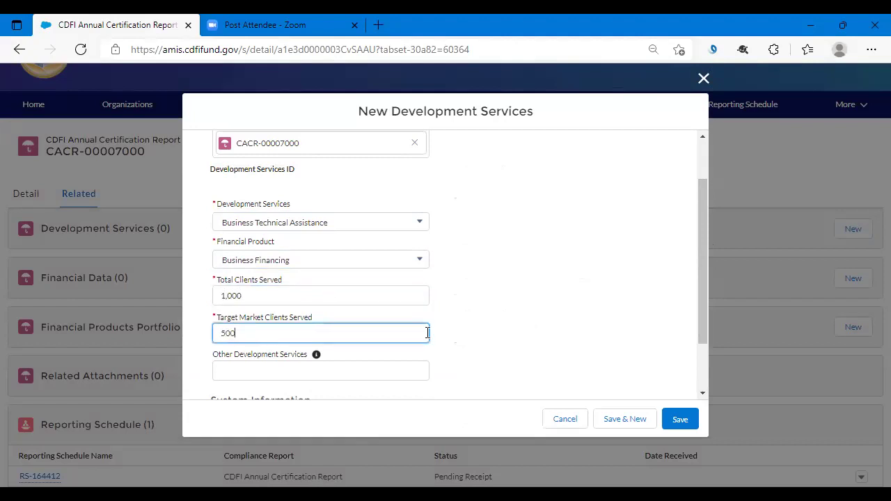
pyautogui.click(515, 353)
pyautogui.moveTo(698, 308)
pyautogui.mouseDown()
pyautogui.moveTo(701, 352)
pyautogui.moveTo(693, 314)
pyautogui.mouseUp()
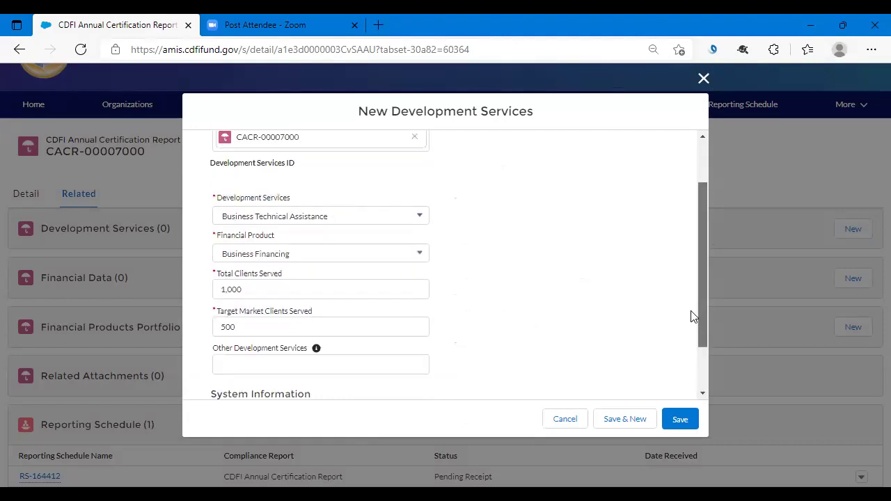
pyautogui.click(679, 420)
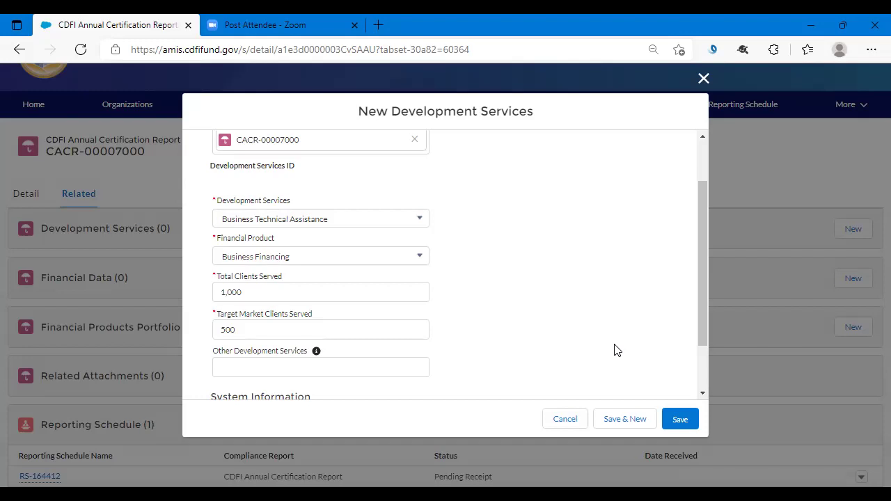
pyautogui.click(681, 419)
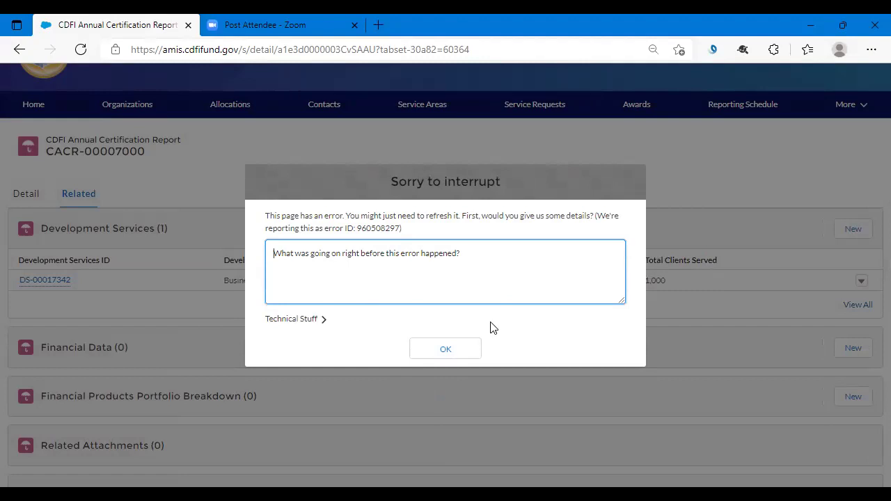
pyautogui.click(446, 350)
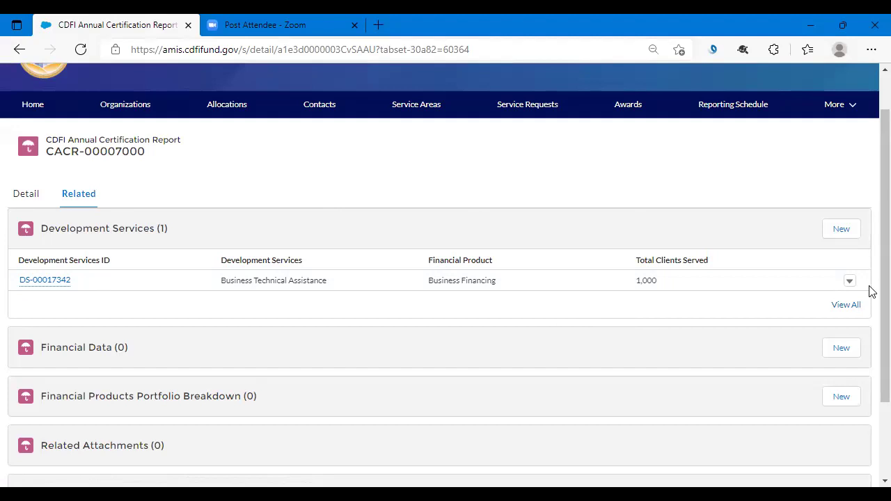
# Step: Start a new related Financial Data record using the Credit Unions record type
pyautogui.scroll(-1, 870, 261)
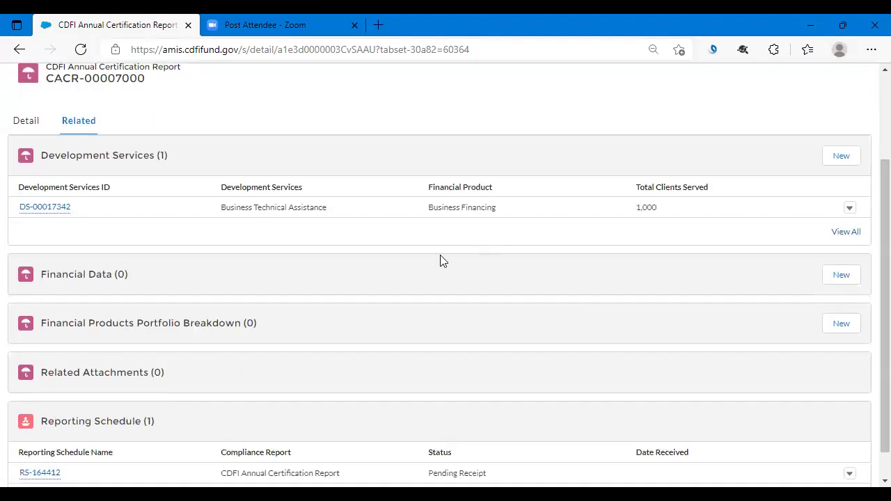
pyautogui.click(843, 276)
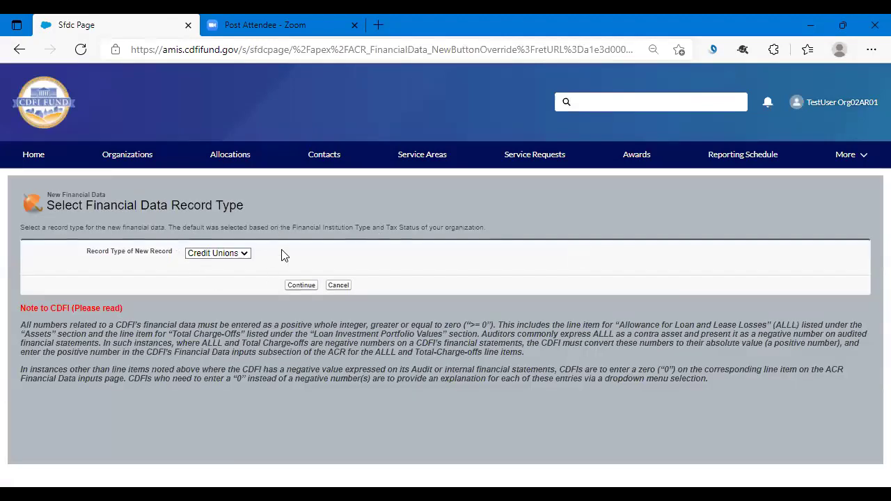
pyautogui.click(245, 256)
pyautogui.click(302, 283)
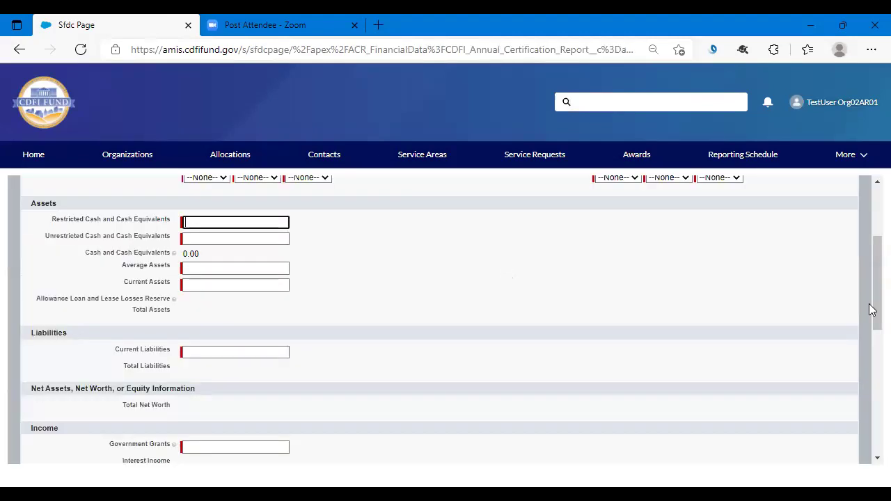
# Step: Examine the Financial Data form's required fiscal year, asset and liability fields
pyautogui.moveTo(872, 307); pyautogui.dragTo(871, 248)
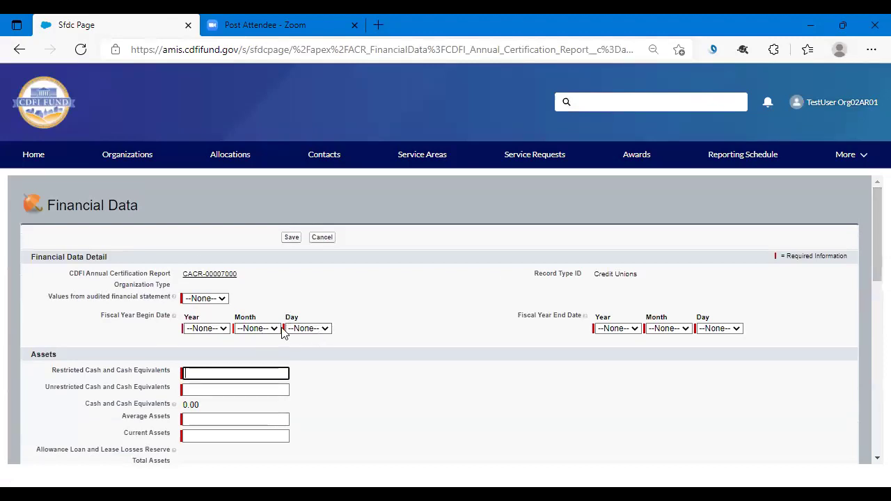
pyautogui.moveTo(873, 244); pyautogui.dragTo(872, 184)
pyautogui.moveTo(872, 248); pyautogui.dragTo(870, 274)
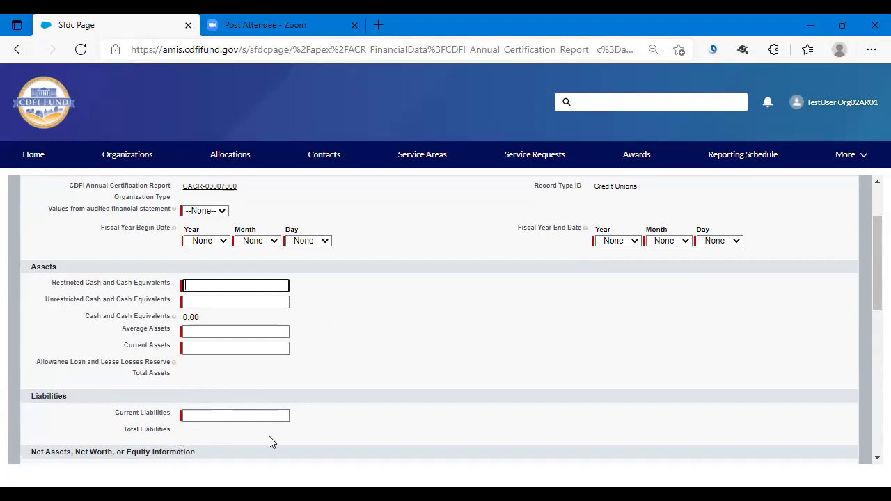
# Step: Review the remaining Financial Data fields, cancel the record without saving, and reload the certification report's related records
pyautogui.moveTo(873, 277); pyautogui.dragTo(869, 441)
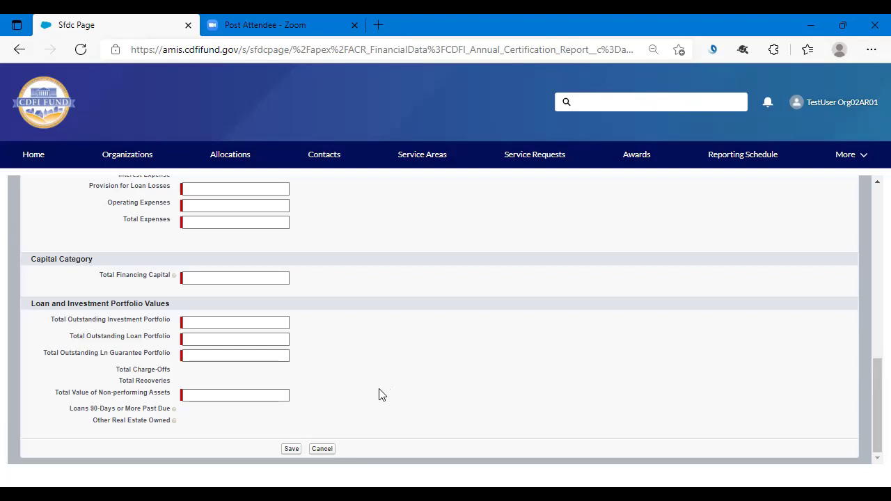
pyautogui.click(325, 449)
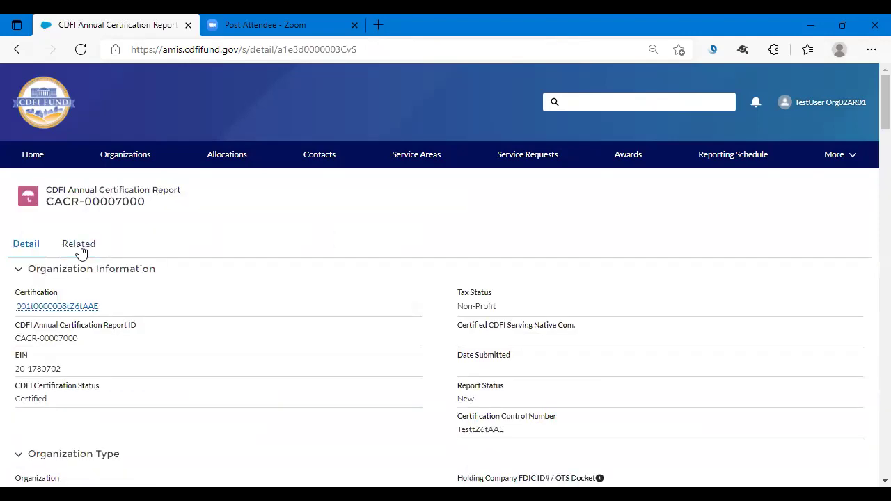
pyautogui.click(80, 249)
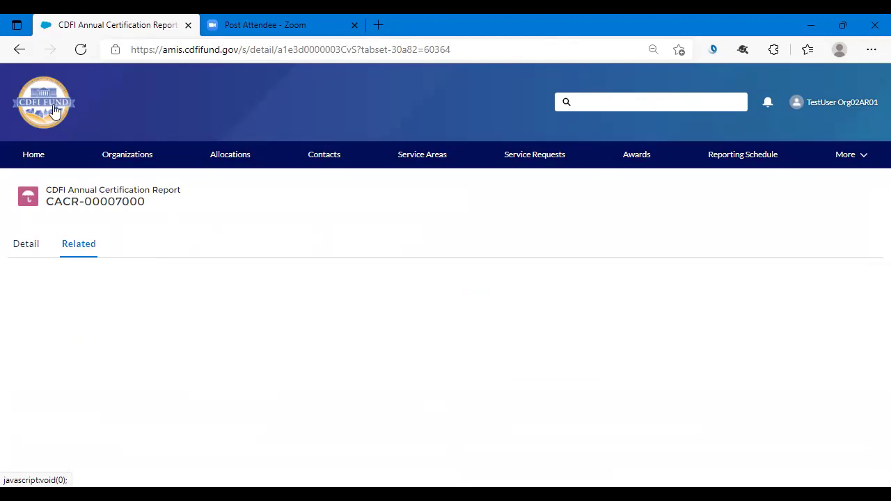
pyautogui.click(81, 52)
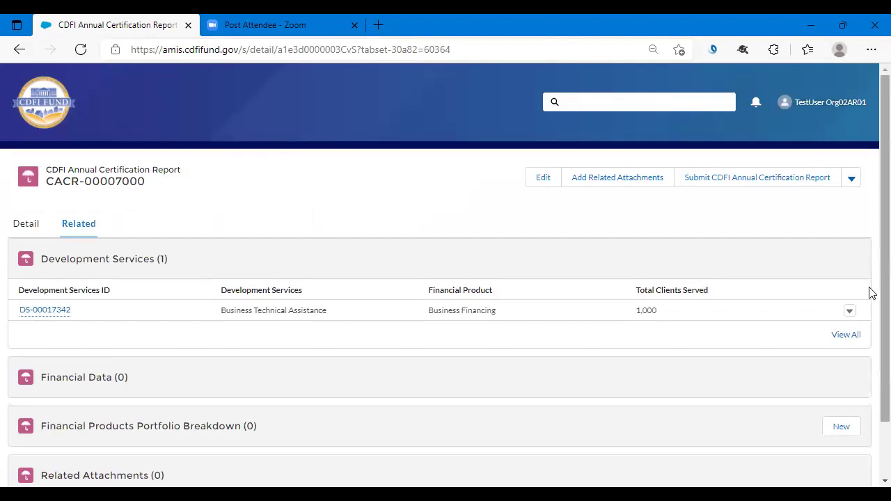
pyautogui.scroll(-1, 869, 320)
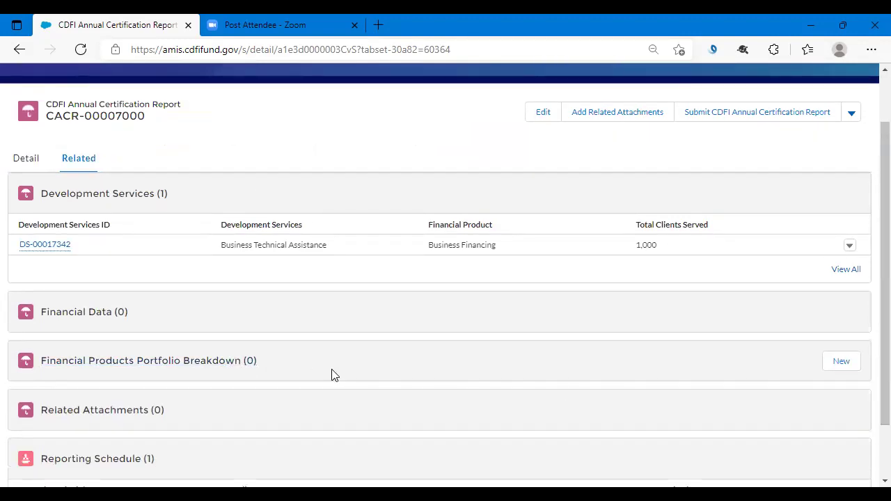
# Step: Start a new Financial Products Portfolio Breakdown record with Loans as the financial product and Intermediary Financing as the type
pyautogui.click(841, 369)
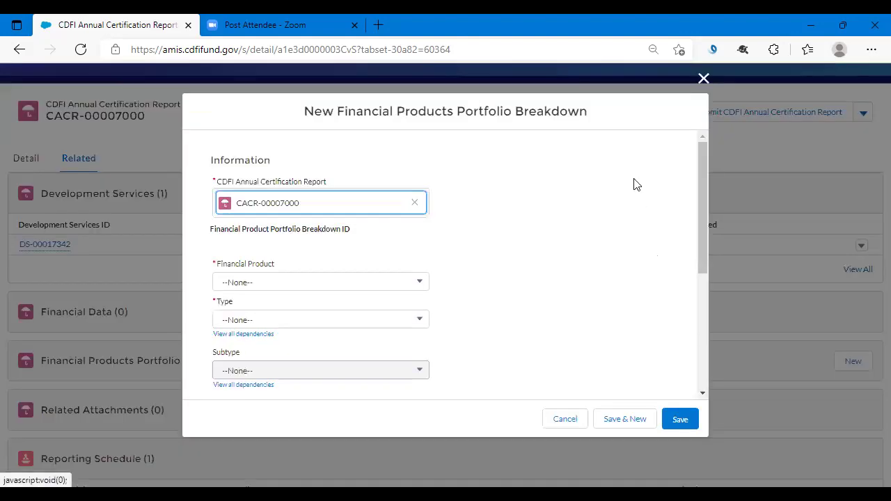
pyautogui.moveTo(700, 213); pyautogui.dragTo(704, 259)
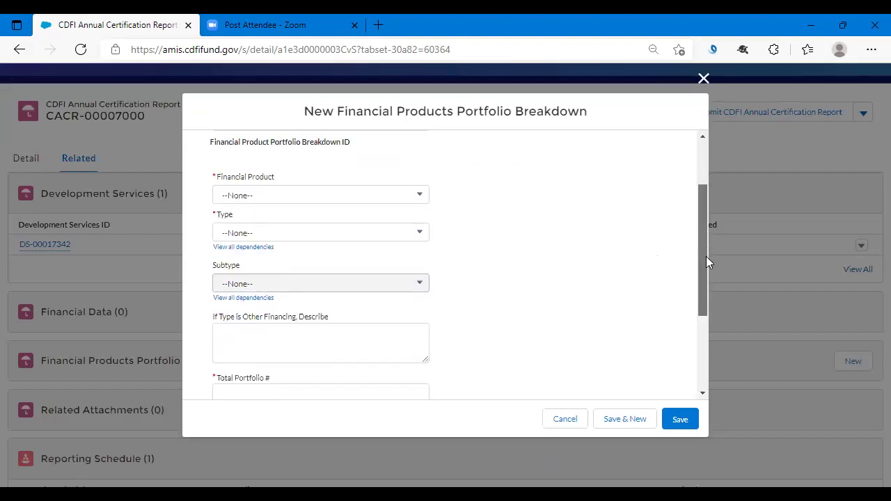
pyautogui.click(420, 196)
pyautogui.click(286, 246)
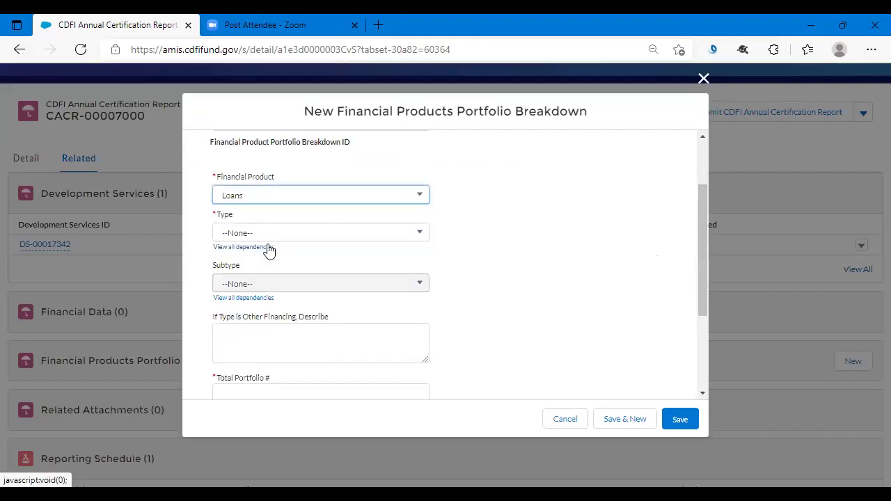
pyautogui.click(418, 236)
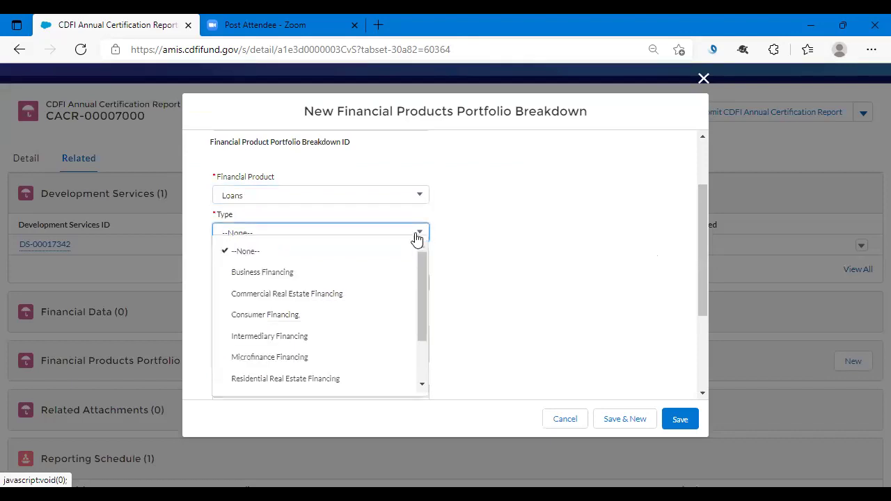
pyautogui.click(276, 337)
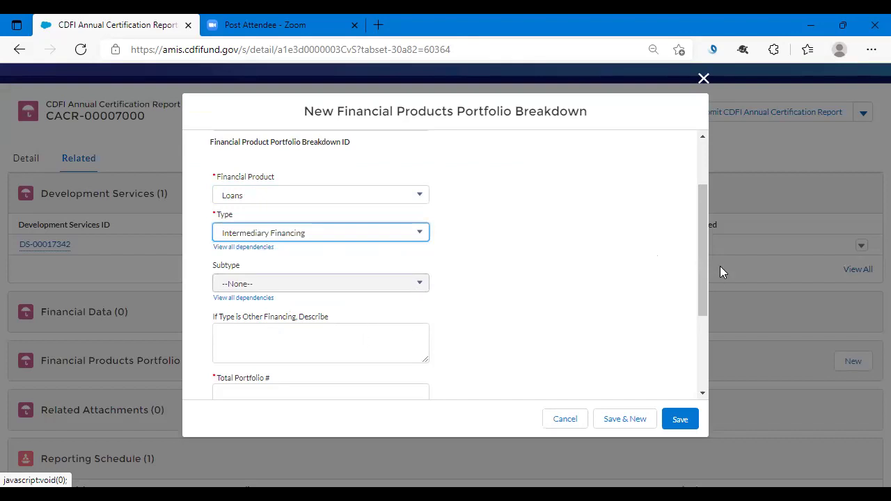
# Step: Set Total Portfolio # to 100 and Total Portfolio $ to 100,000
pyautogui.moveTo(698, 262); pyautogui.dragTo(707, 331)
pyautogui.click(346, 266)
pyautogui.write('100')
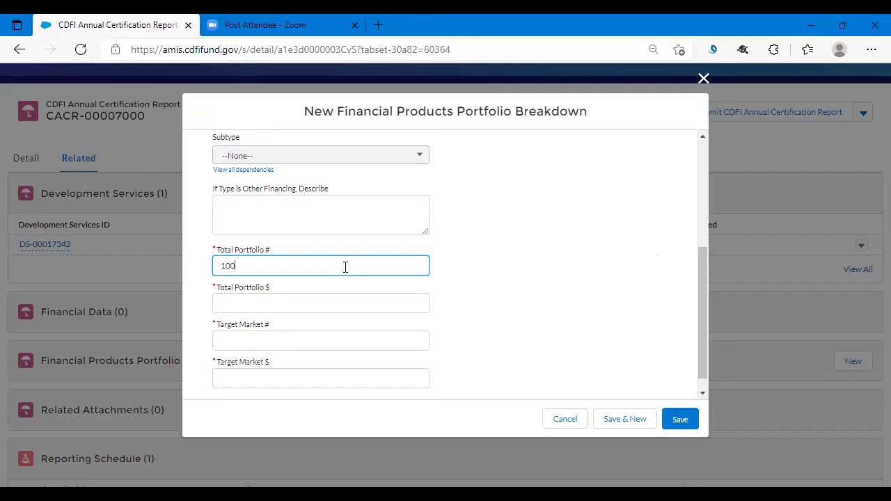
pyautogui.click(289, 304)
pyautogui.write('100000')
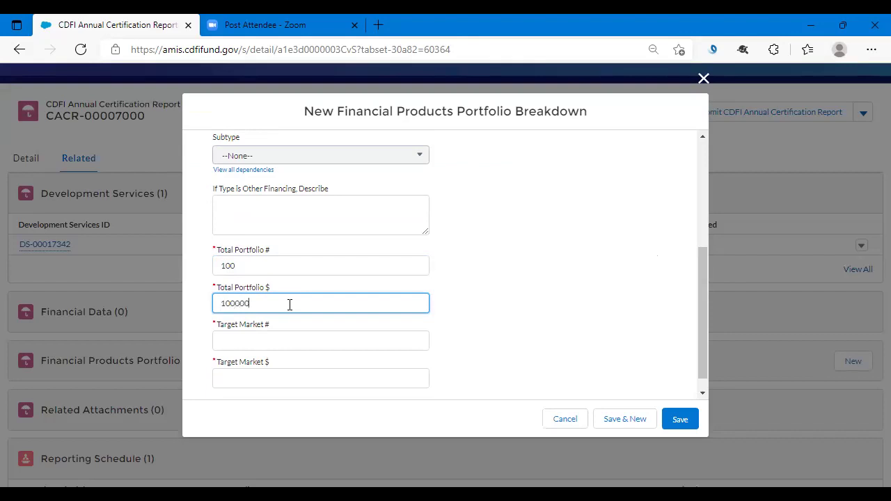
# Step: Set Target Market # to 100 and Target Market $ to 1,000,000
pyautogui.click(287, 340)
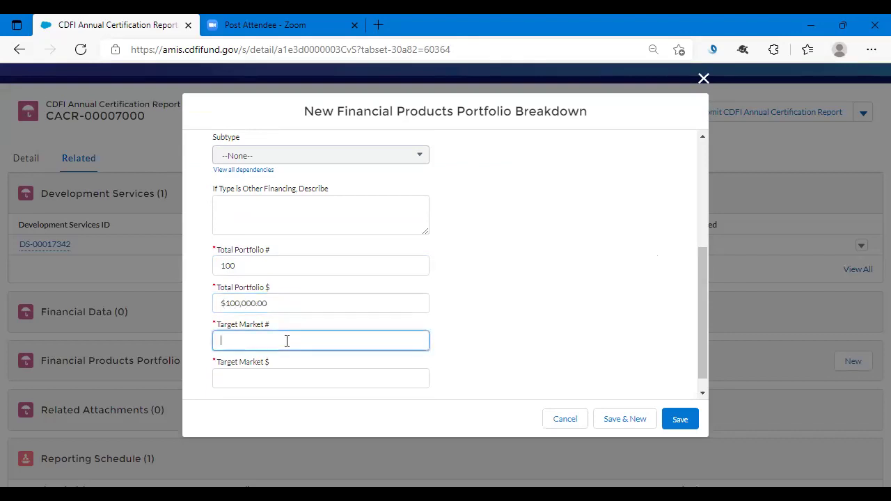
pyautogui.write('100')
pyautogui.click(256, 378)
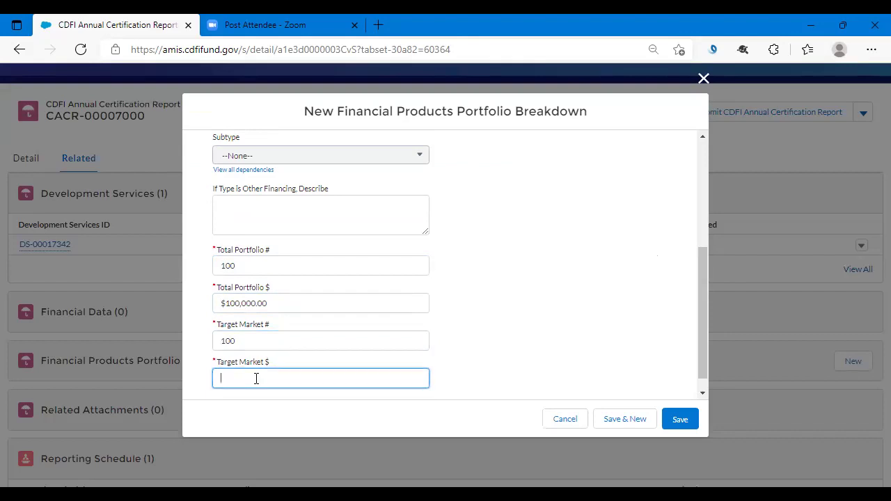
pyautogui.write('1000000')
pyautogui.click(509, 385)
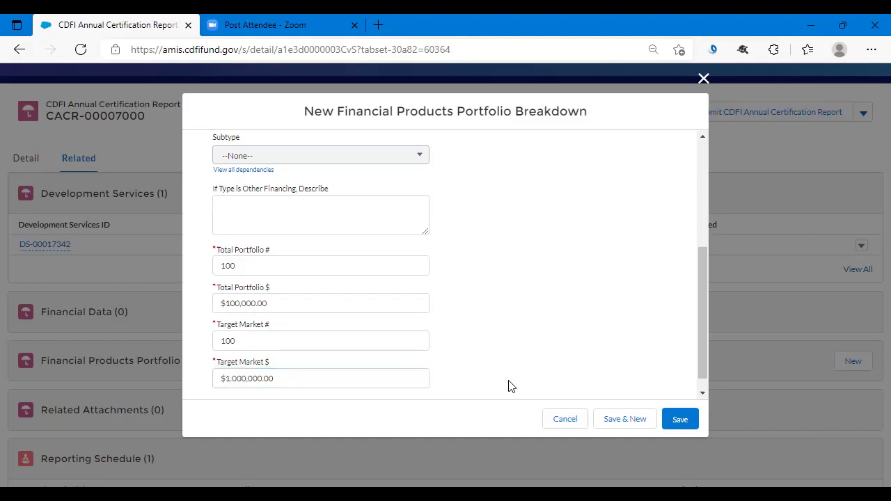
# Step: Correct Target Market $ to 100,000
pyautogui.click(258, 378)
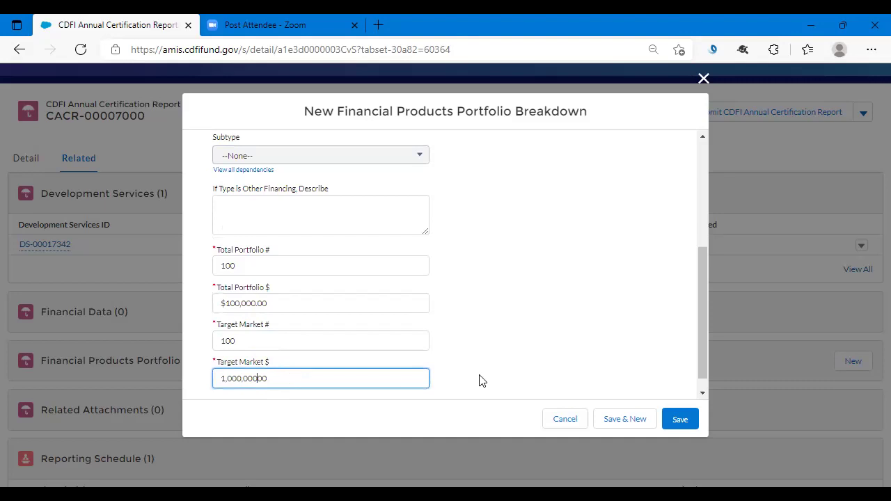
pyautogui.click(456, 383)
pyautogui.click(293, 377)
pyautogui.press('BackSpace')
pyautogui.press('BackSpace')
pyautogui.press('BackSpace')
pyautogui.press('BackSpace')
pyautogui.press('BackSpace')
pyautogui.write('00,00')
pyautogui.click(504, 366)
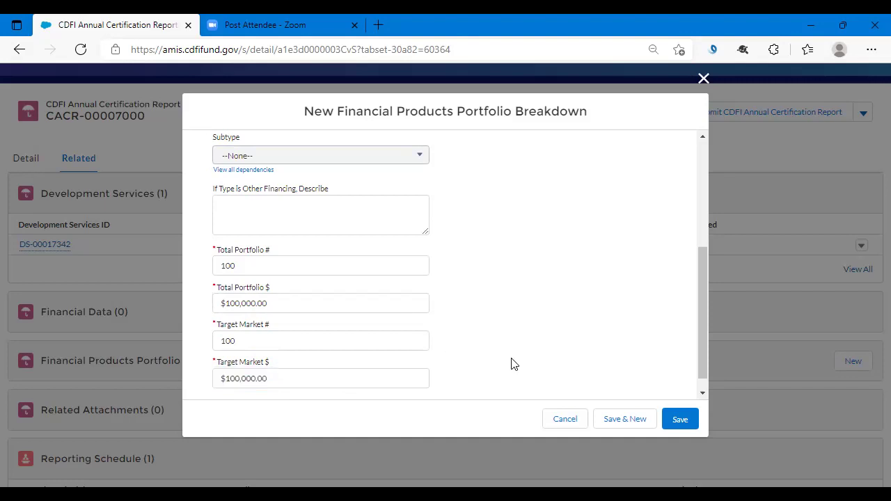
# Step: Check the available Type options in the field dependencies without changing them, and save the Financial Products Portfolio Breakdown record
pyautogui.scroll(3, 696, 301)
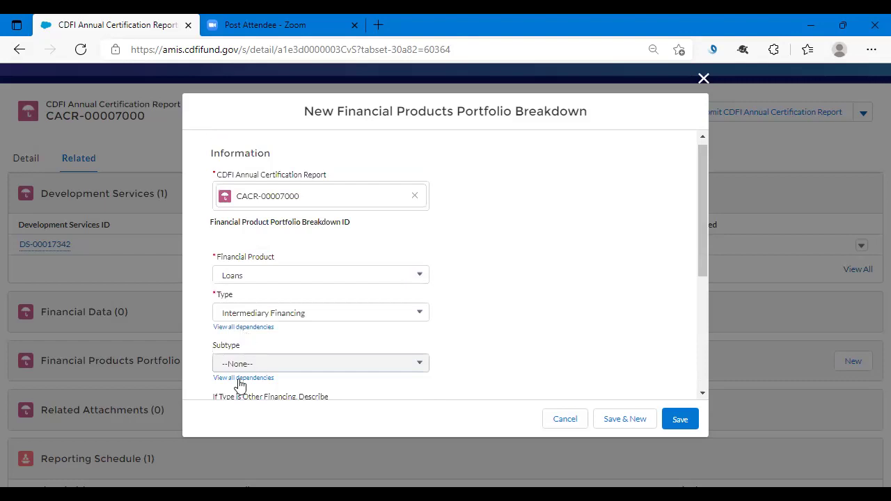
pyautogui.click(255, 327)
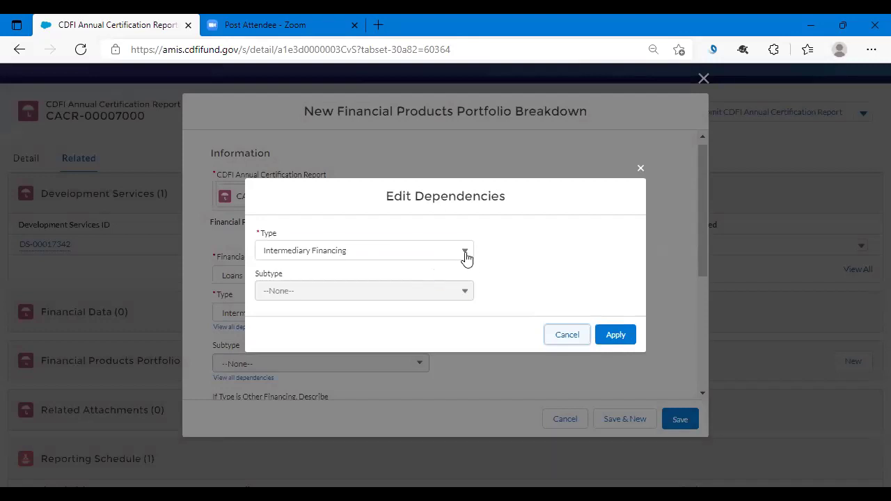
pyautogui.click(467, 256)
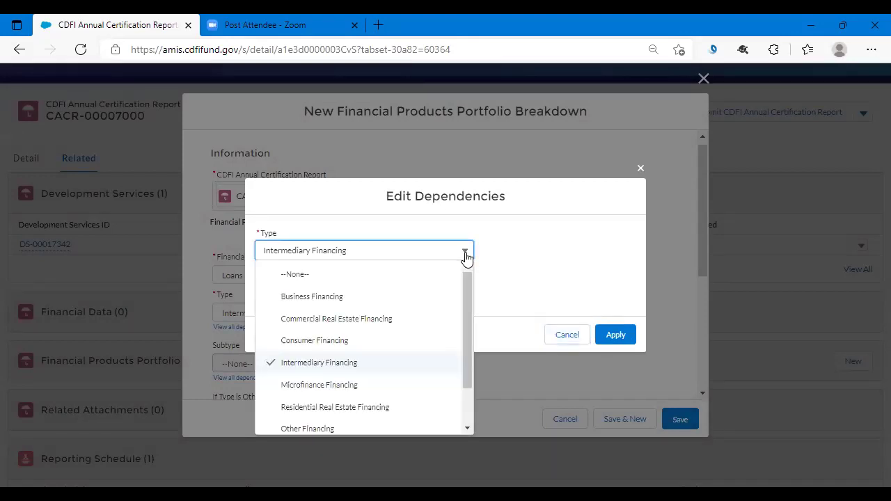
pyautogui.click(641, 170)
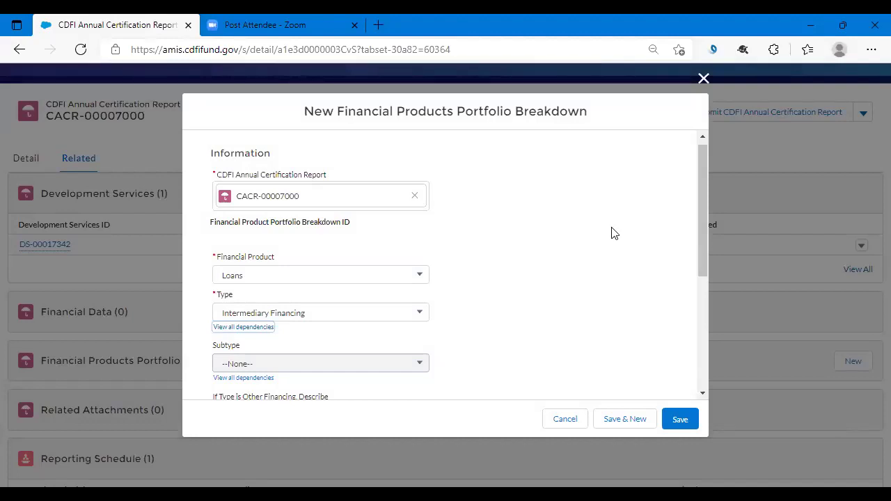
pyautogui.moveTo(703, 223); pyautogui.dragTo(561, 249)
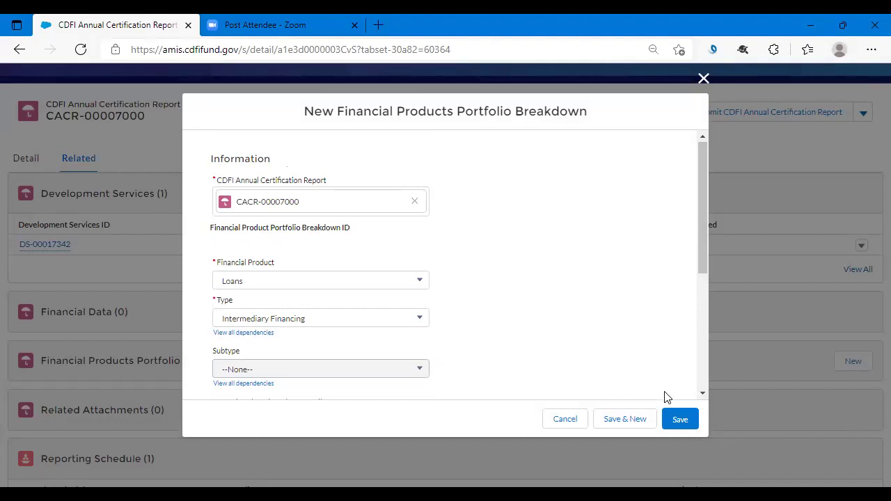
pyautogui.click(682, 417)
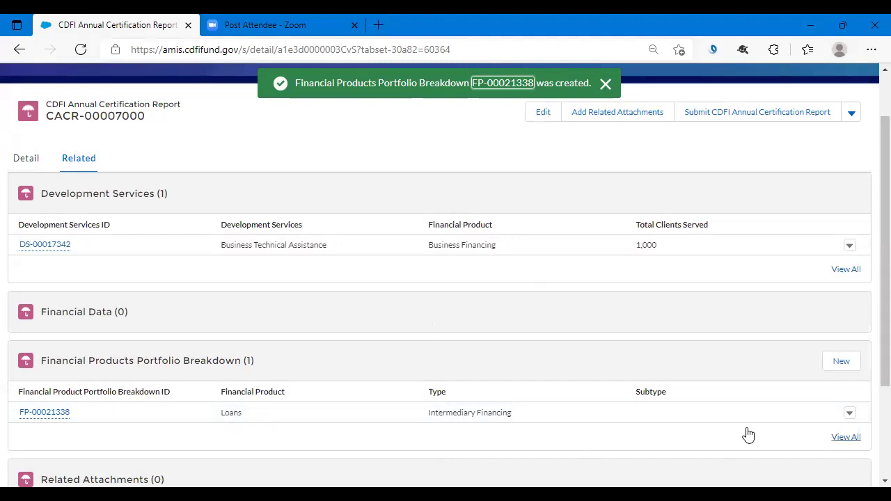
# Step: Review the report's related lists, including Financial Products Portfolio Breakdown, Related Attachments and Reporting Schedule
pyautogui.scroll(-1, 871, 335)
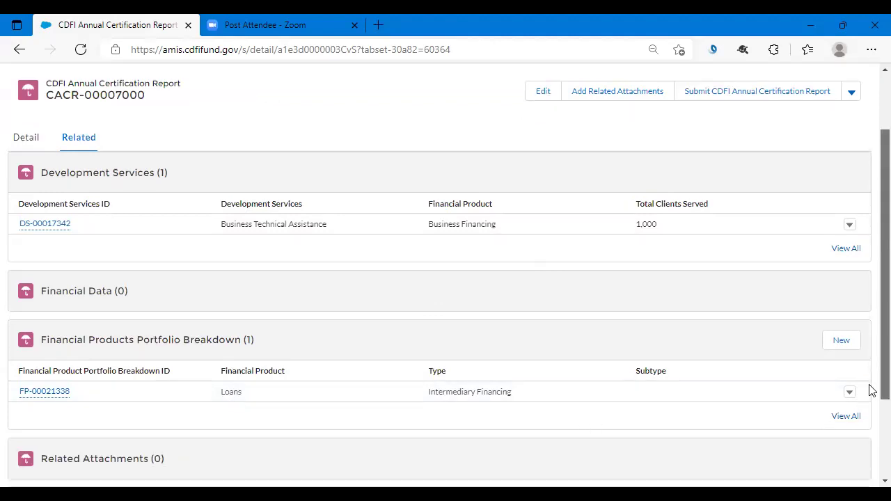
pyautogui.scroll(1, 870, 348)
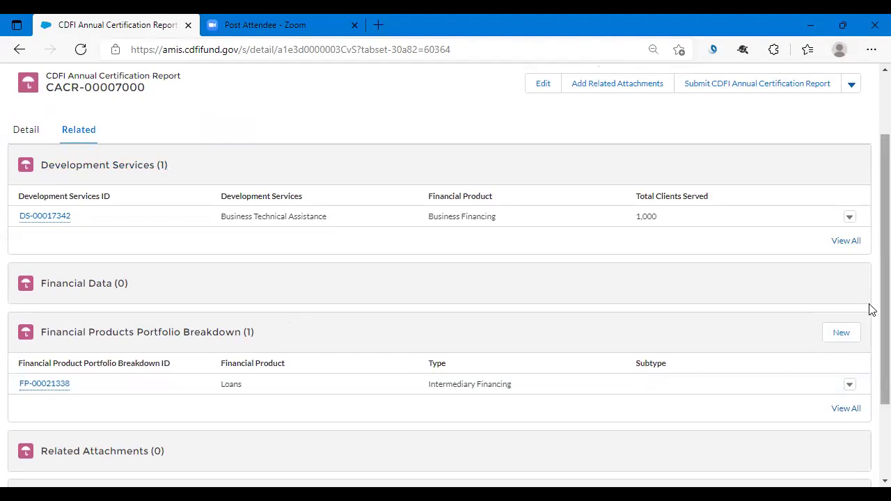
pyautogui.scroll(-2, 873, 309)
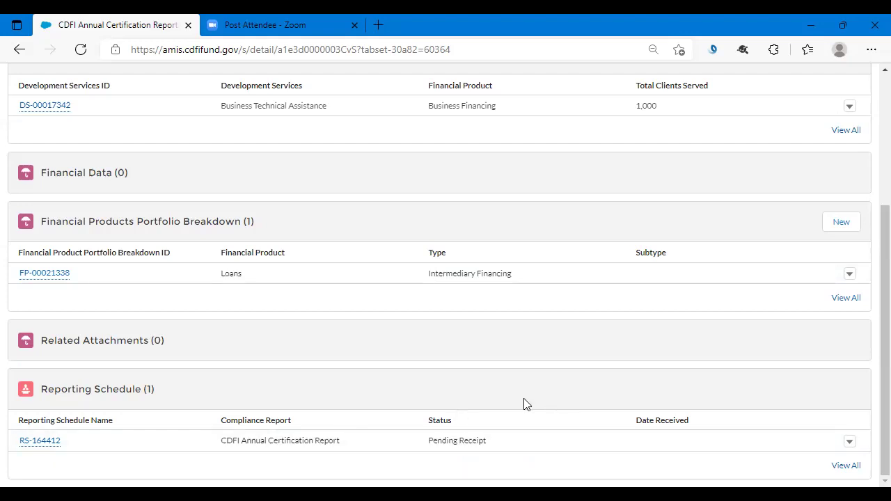
pyautogui.scroll(1, 871, 263)
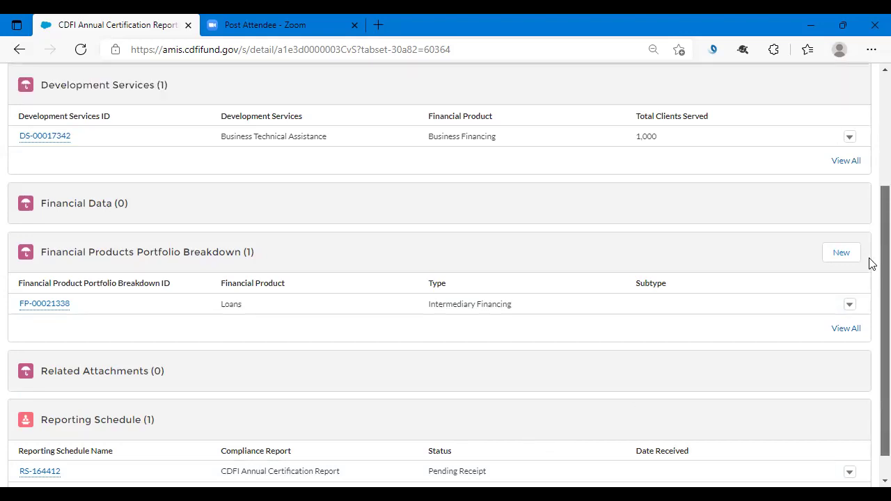
pyautogui.scroll(3, 870, 262)
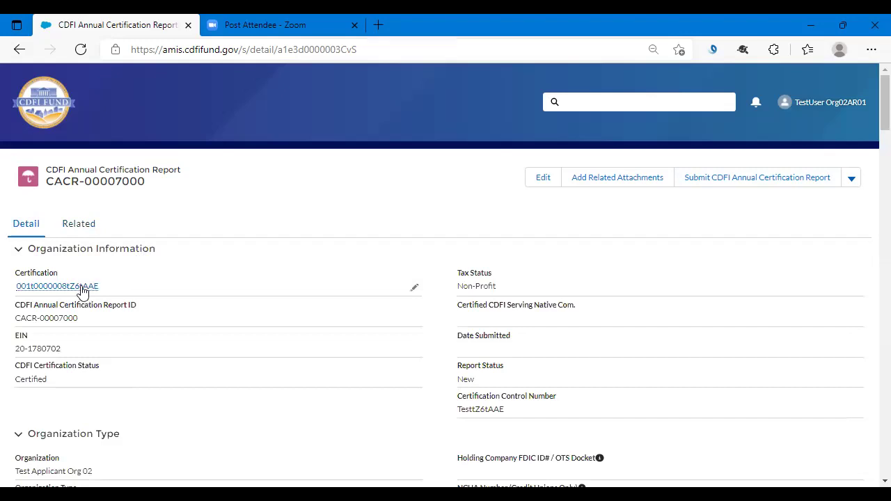
# Step: Open the report's linked certification and review its related annual certification reports and reporting schedules
pyautogui.click(82, 289)
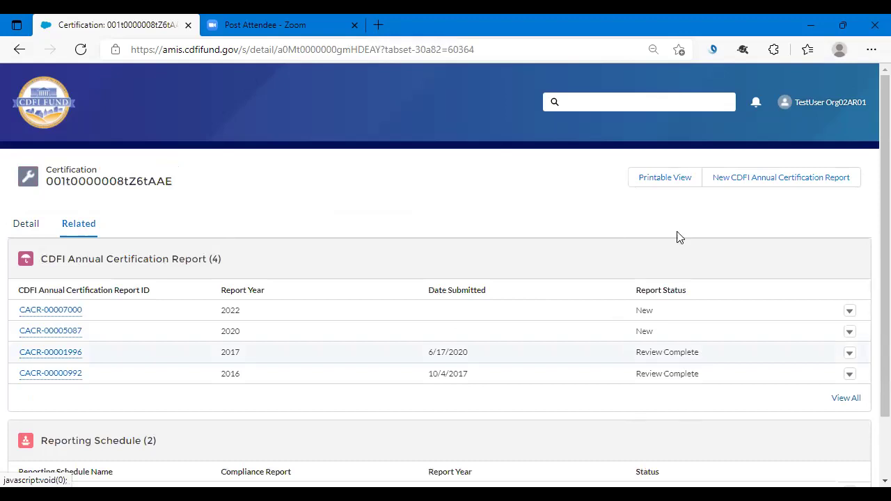
pyautogui.scroll(-1, 871, 279)
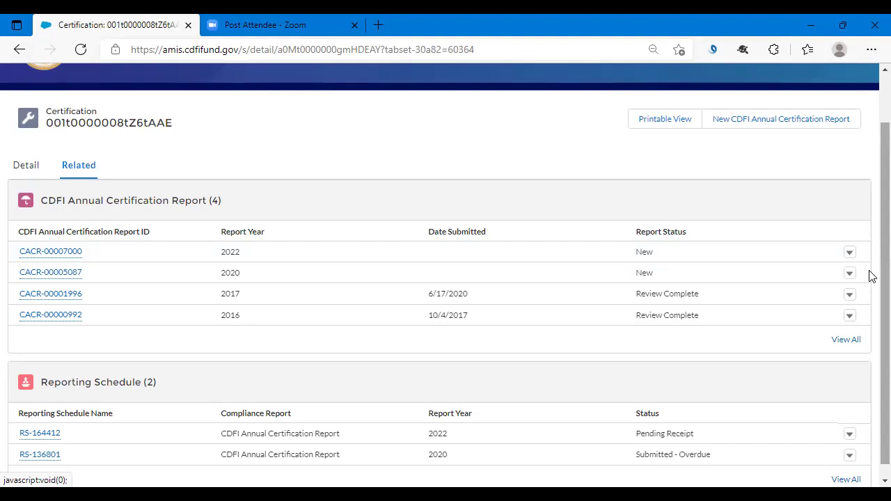
pyautogui.scroll(-1, 870, 299)
pyautogui.scroll(1, 870, 254)
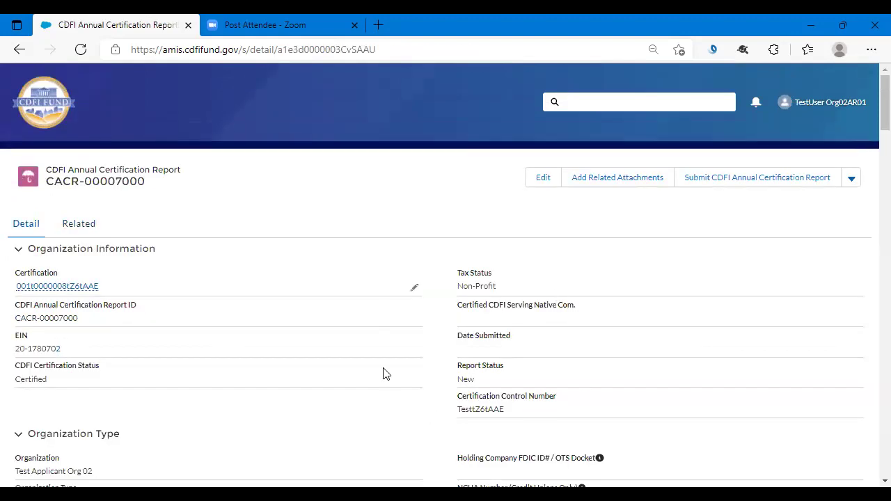
# Step: Edit the 2022 annual certification report and set "New Business/Strategic Plan last FY?" to Yes
pyautogui.click(543, 179)
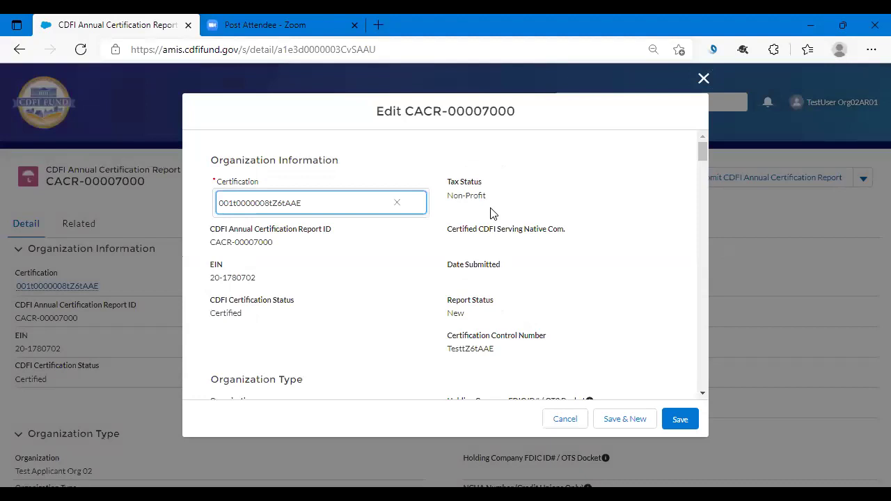
pyautogui.moveTo(705, 150); pyautogui.dragTo(701, 191)
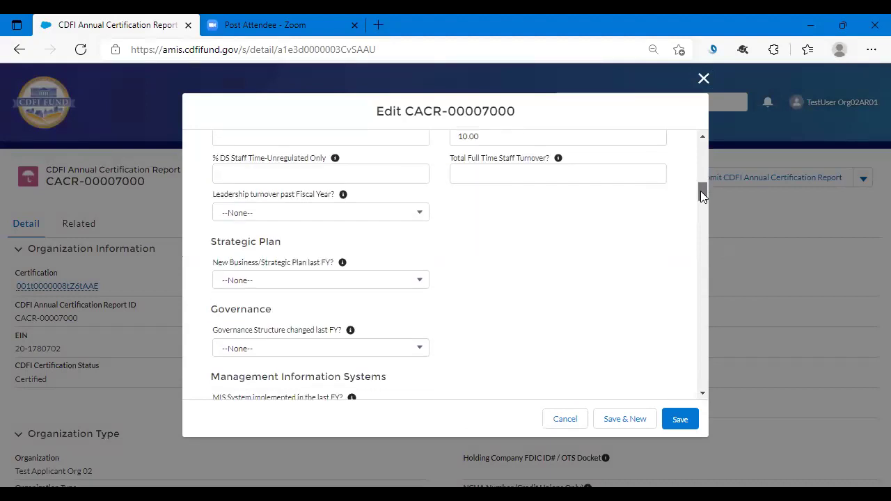
pyautogui.click(423, 282)
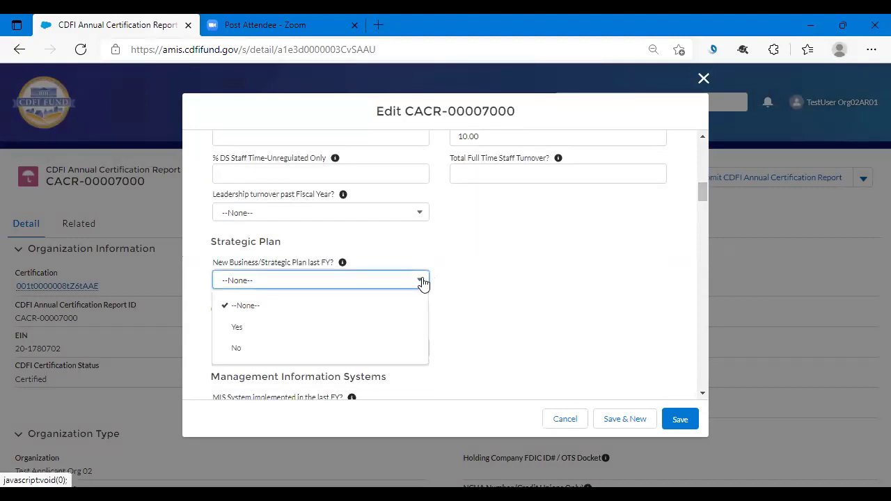
pyautogui.click(283, 328)
pyautogui.moveTo(702, 188); pyautogui.dragTo(701, 195)
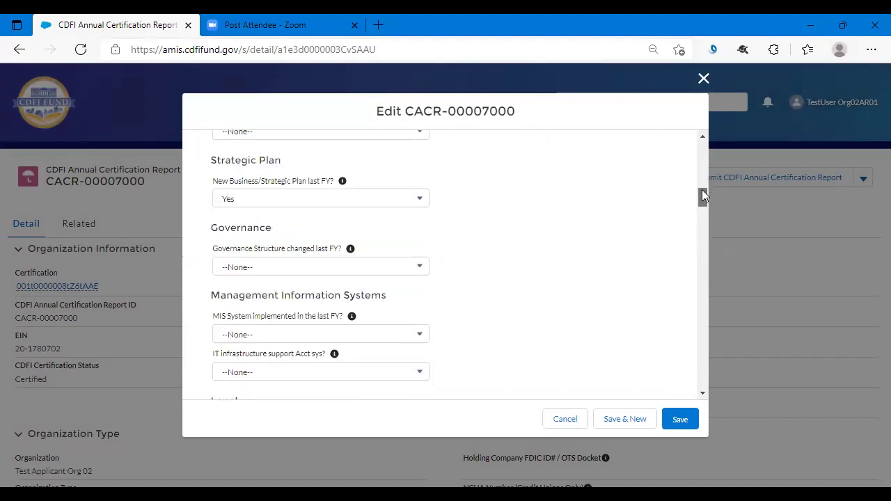
# Step: Set "MIS System implemented in the last FY?" and "Audit findings in the last FY?" to Yes, and save the report
pyautogui.click(420, 338)
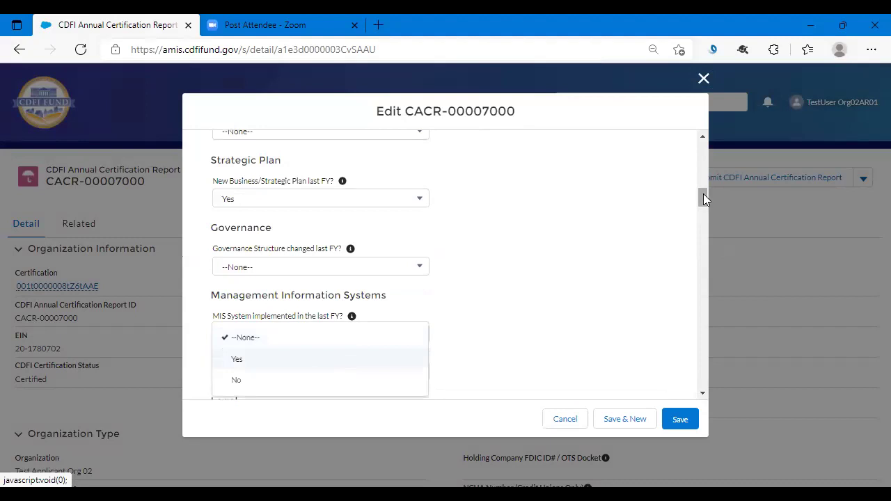
pyautogui.click(326, 368)
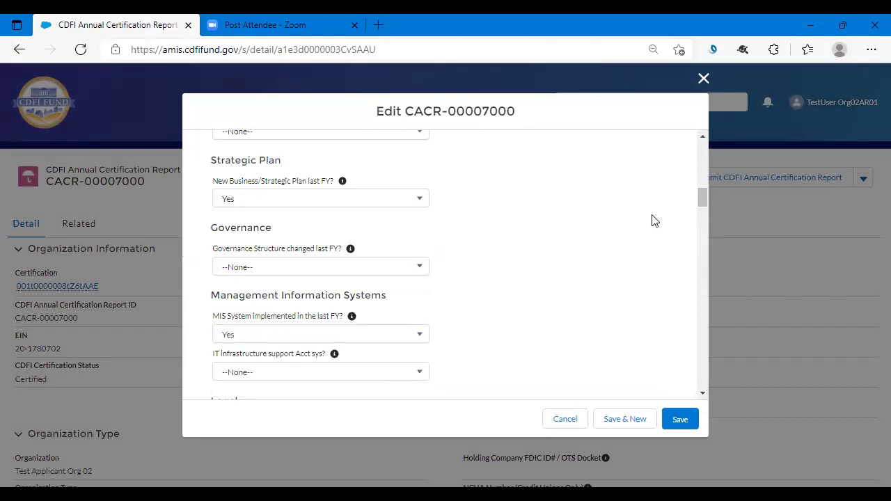
pyautogui.moveTo(703, 212)
pyautogui.mouseDown()
pyautogui.moveTo(705, 232)
pyautogui.moveTo(700, 207)
pyautogui.mouseUp()
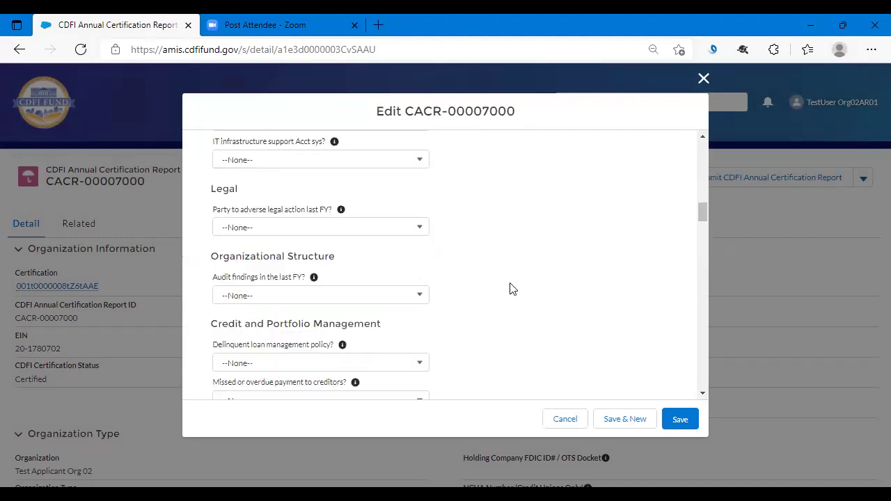
pyautogui.click(422, 297)
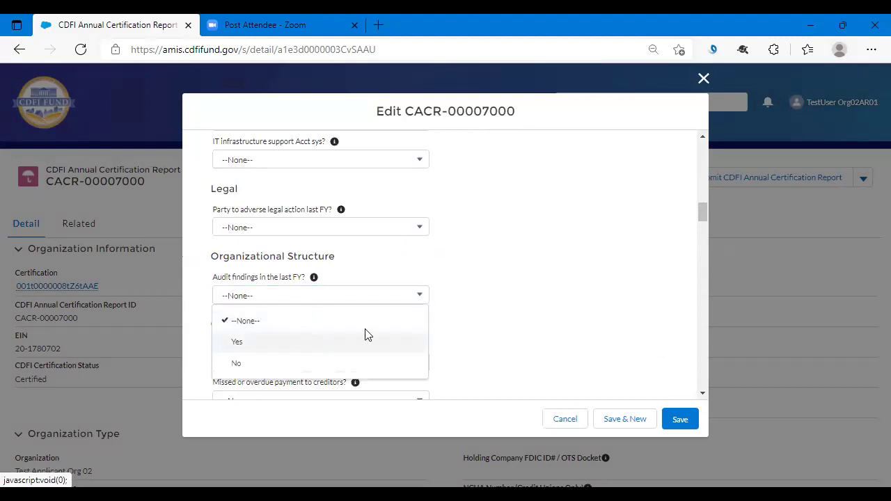
pyautogui.click(367, 338)
pyautogui.click(681, 418)
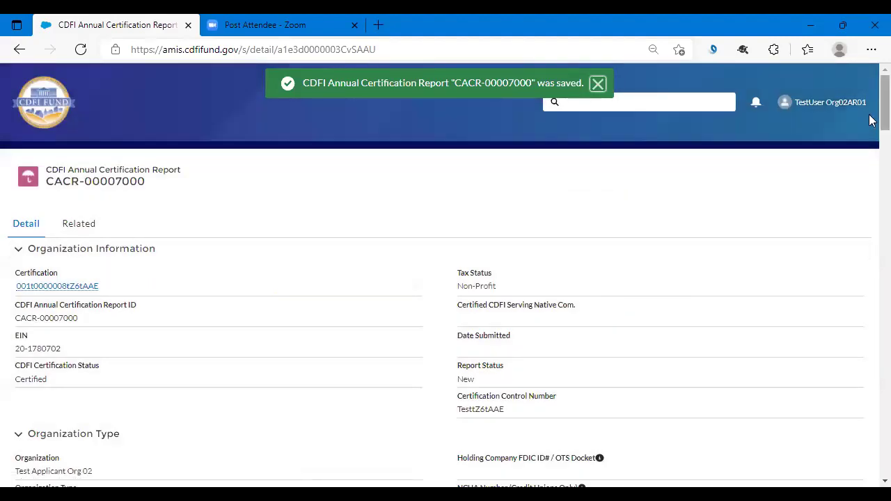
# Step: Check the saved report's details from Organization Information through the Strategic Plan and Management Information Systems sections
pyautogui.scroll(-4, 870, 132)
pyautogui.scroll(-3, 870, 175)
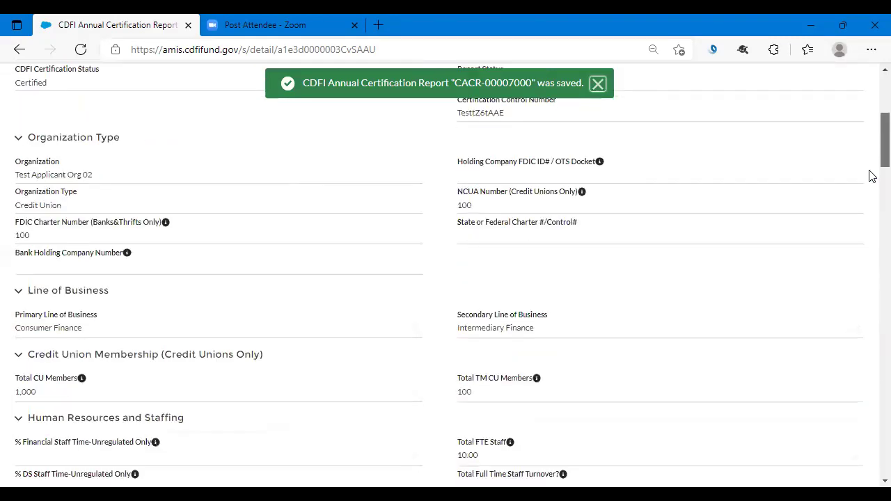
pyautogui.scroll(-2, 870, 208)
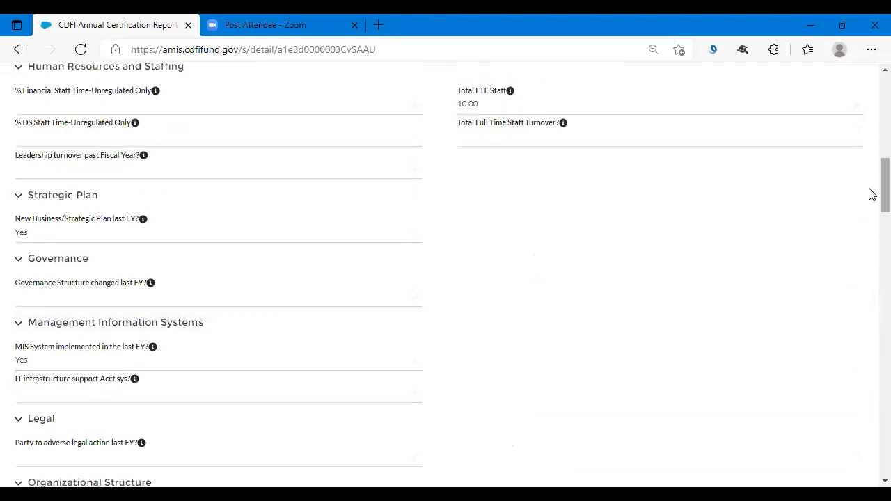
pyautogui.scroll(10, 870, 126)
pyautogui.scroll(1, 873, 101)
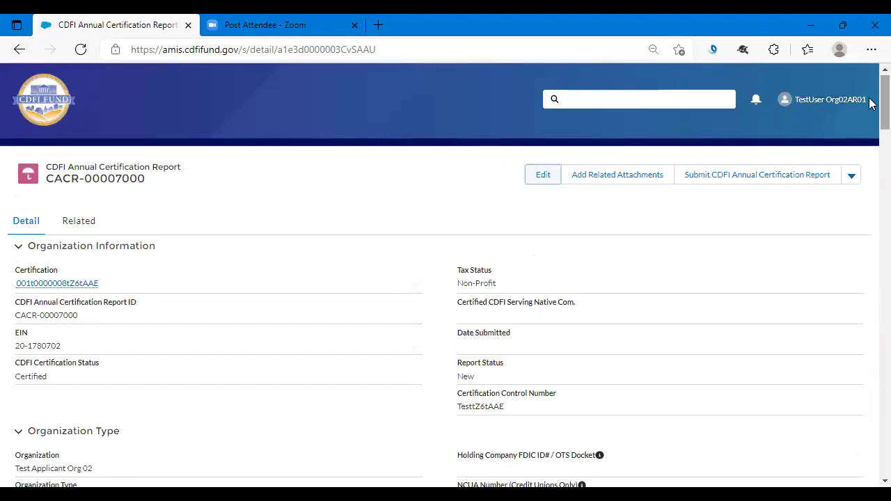
# Step: Review the report's related Development Services, Financial Data, Portfolio Breakdown, Related Attachments and Reporting Schedule lists
pyautogui.click(88, 230)
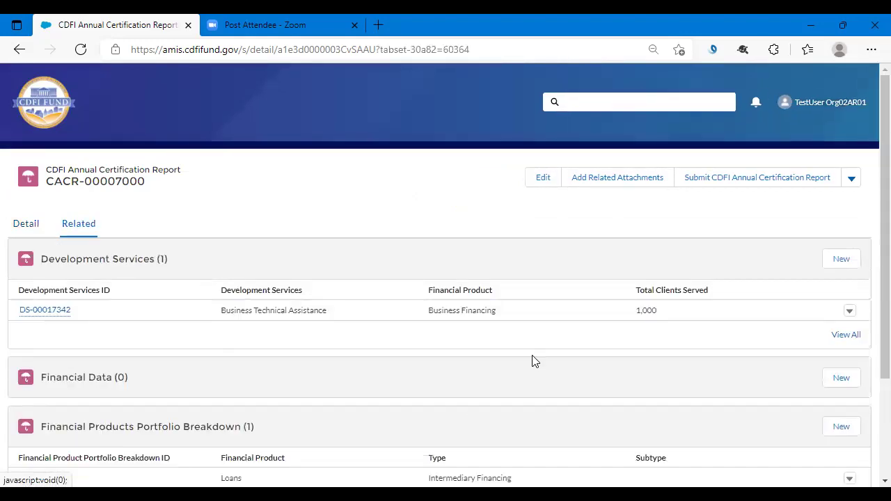
pyautogui.scroll(-2, 870, 278)
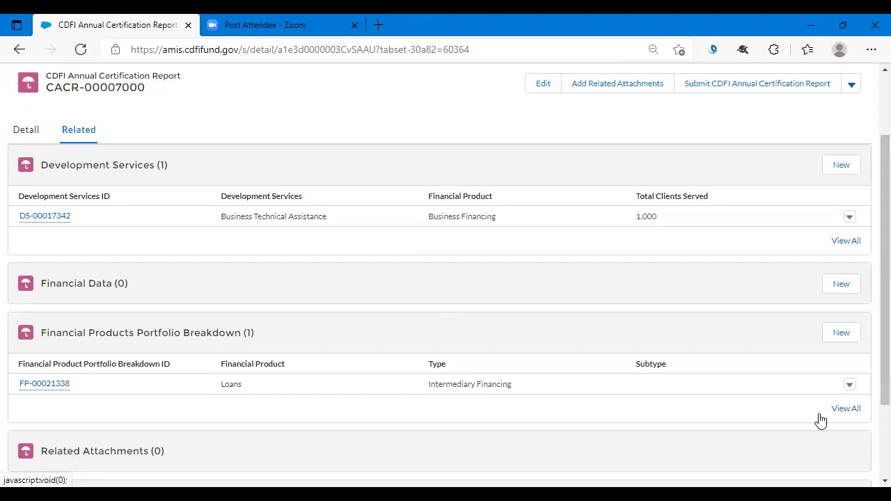
pyautogui.scroll(-3, 870, 378)
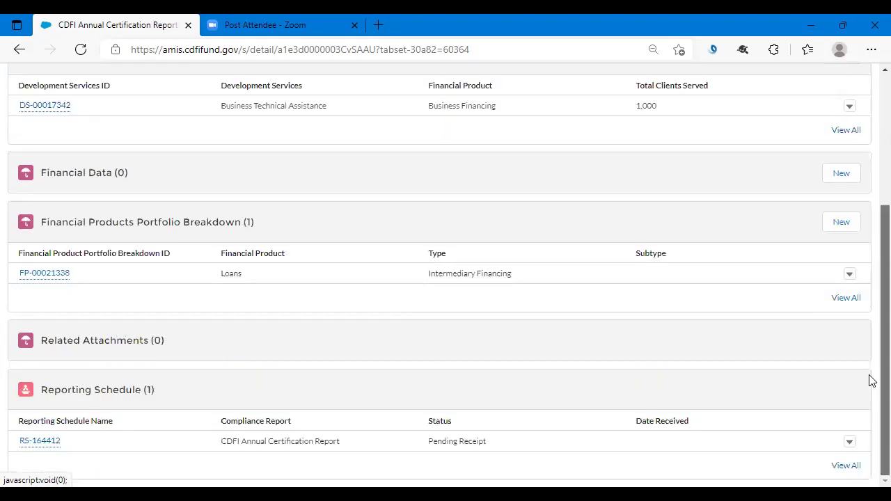
pyautogui.scroll(5, 870, 220)
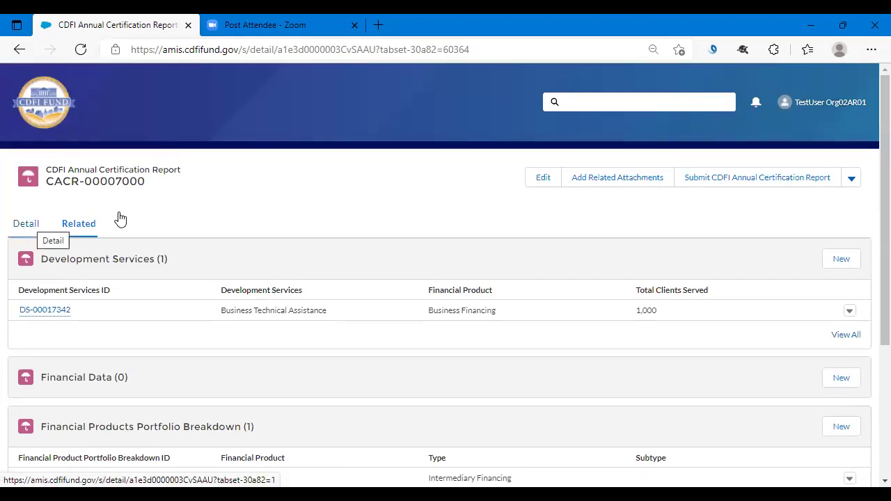
# Step: Examine the Regulator Attestation section in the report's details and try to edit the Regulator Attestation Selection
pyautogui.moveTo(869, 98); pyautogui.dragTo(872, 450)
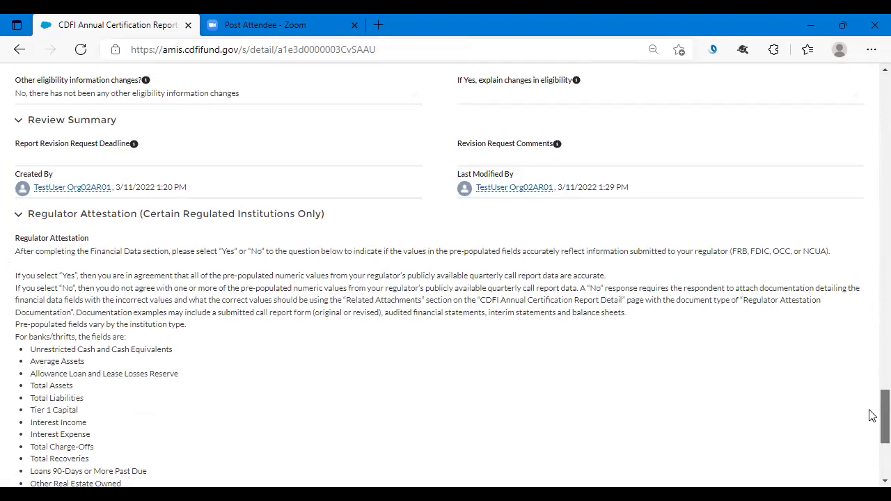
pyautogui.moveTo(872, 416); pyautogui.dragTo(870, 448)
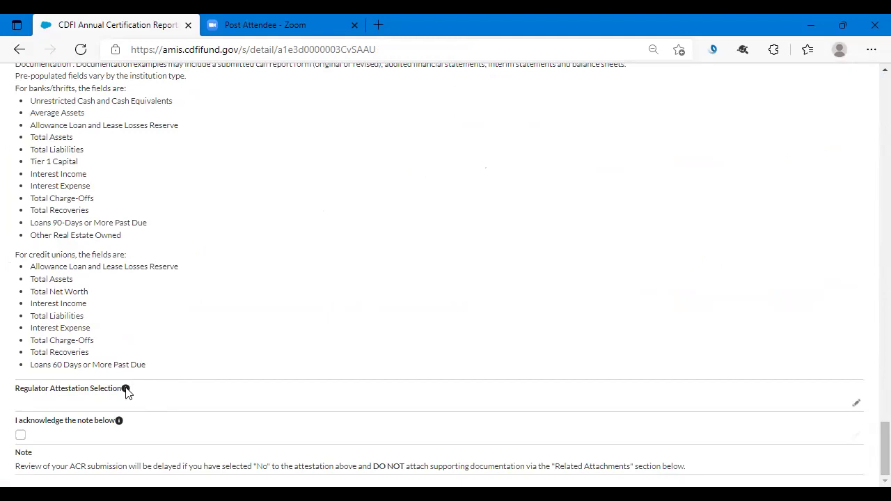
pyautogui.click(856, 408)
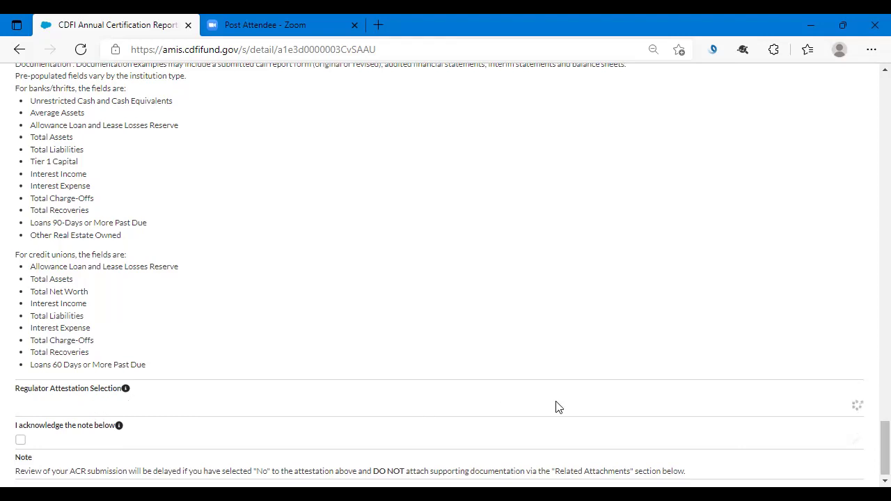
pyautogui.scroll(-1, 872, 460)
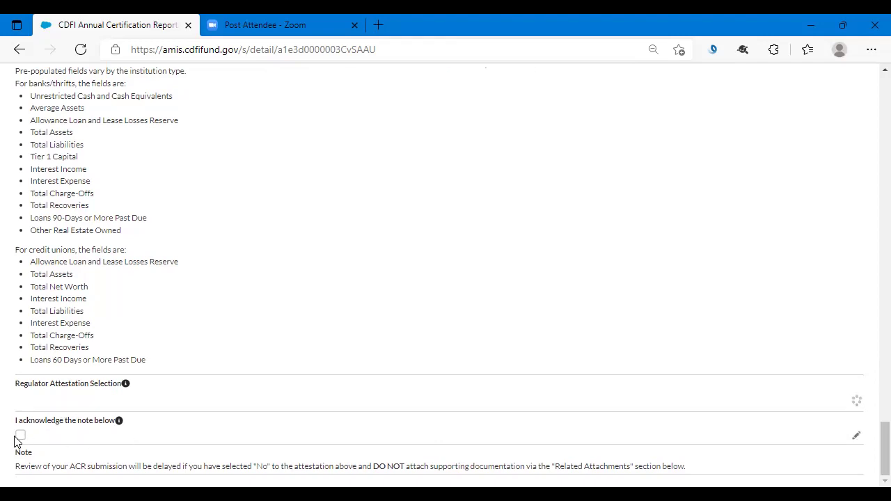
# Step: Review the report's attestation sections, including Legal Entity, Primary Mission, Financing Entity, Development Services, Target Market and Accountability
pyautogui.moveTo(872, 445); pyautogui.dragTo(870, 104)
pyautogui.moveTo(873, 289); pyautogui.dragTo(872, 468)
pyautogui.moveTo(872, 463); pyautogui.dragTo(872, 276)
pyautogui.scroll(2, 873, 267)
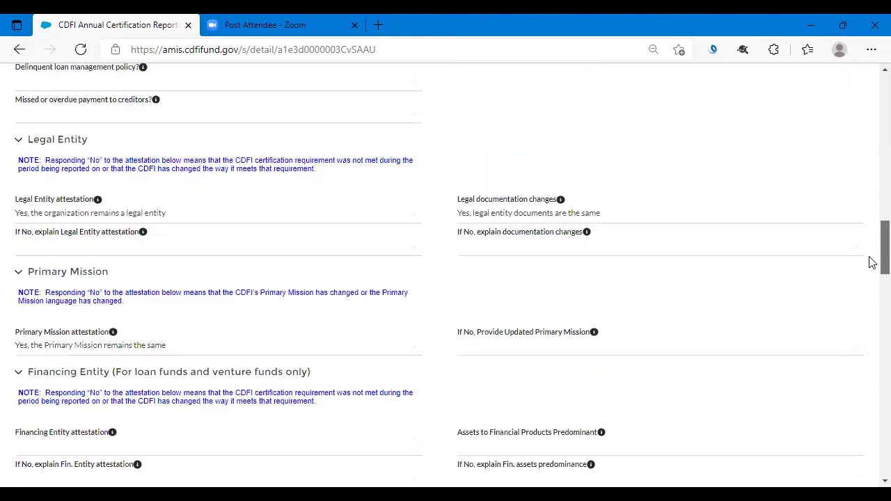
pyautogui.scroll(-2, 873, 270)
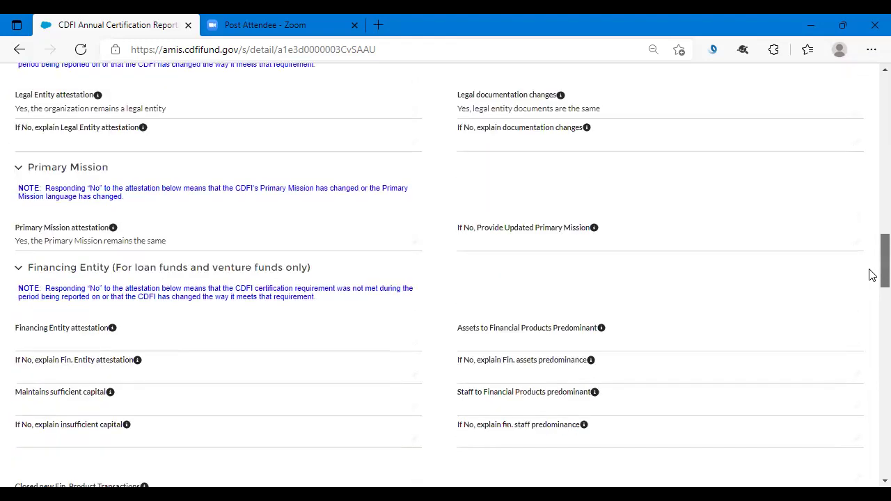
pyautogui.scroll(-8, 871, 270)
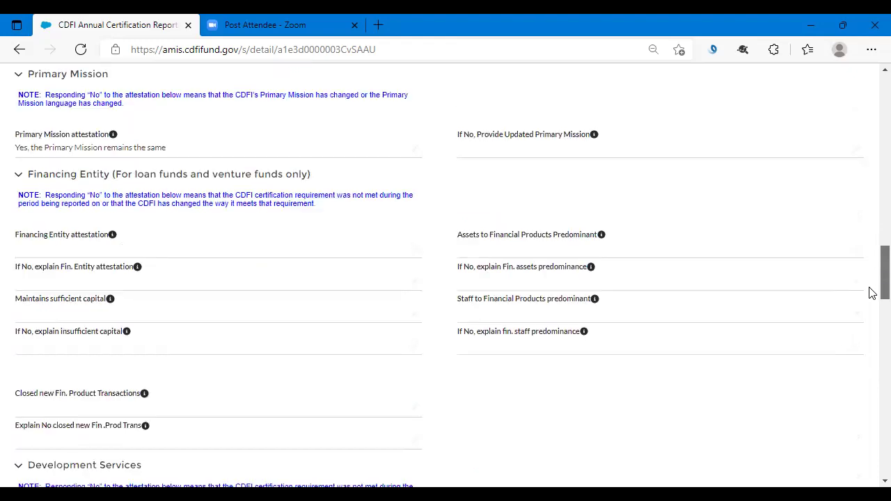
pyautogui.scroll(-7, 873, 346)
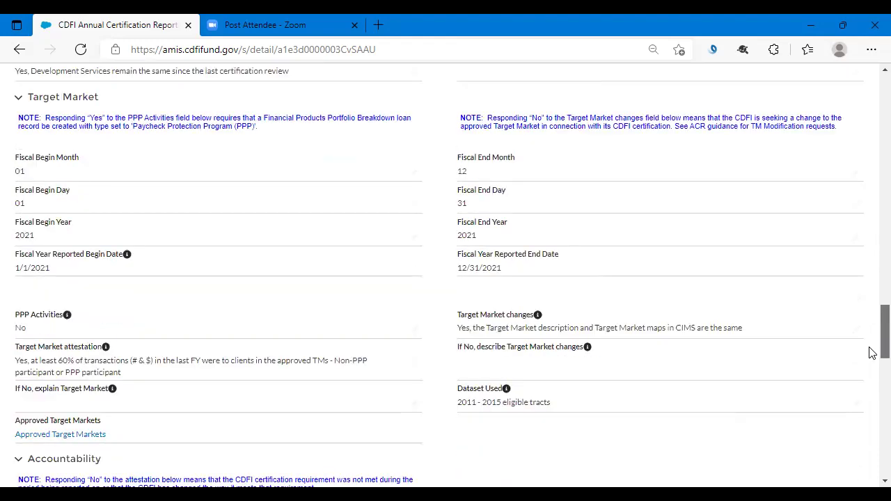
pyautogui.moveTo(873, 389); pyautogui.dragTo(873, 367)
pyautogui.scroll(1, 873, 368)
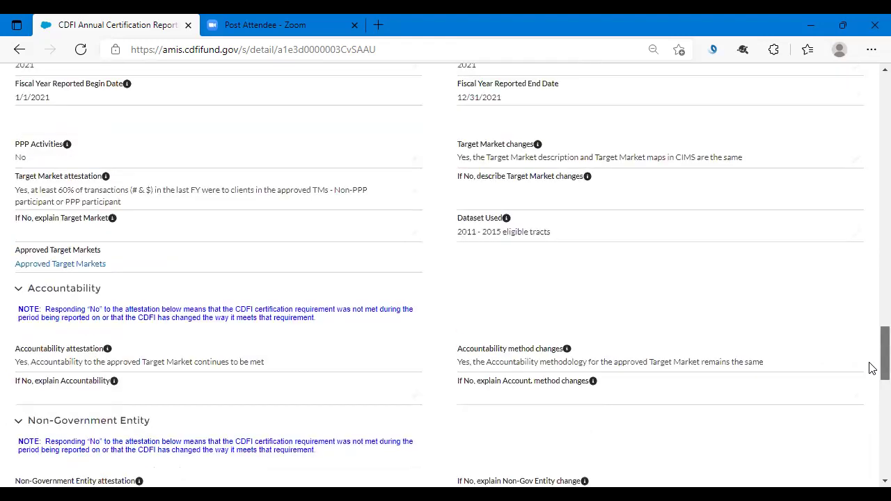
pyautogui.scroll(5, 873, 368)
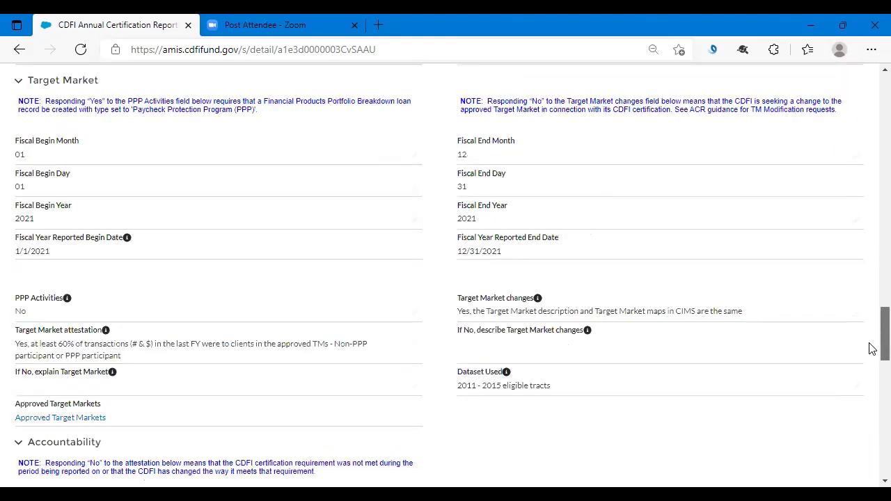
pyautogui.scroll(4, 873, 318)
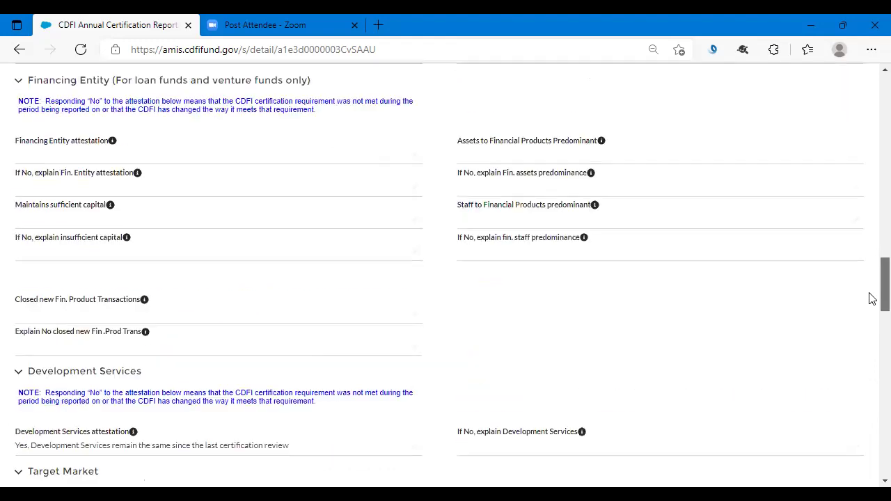
pyautogui.scroll(2, 872, 284)
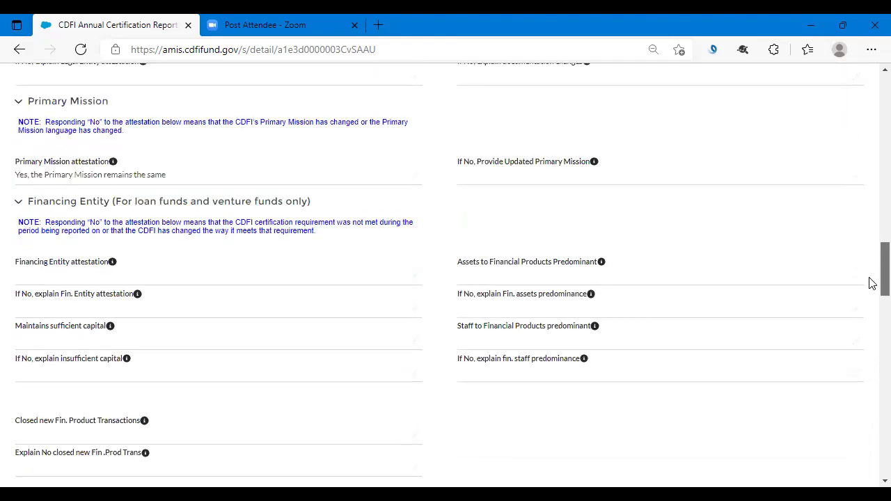
pyautogui.scroll(-1, 873, 283)
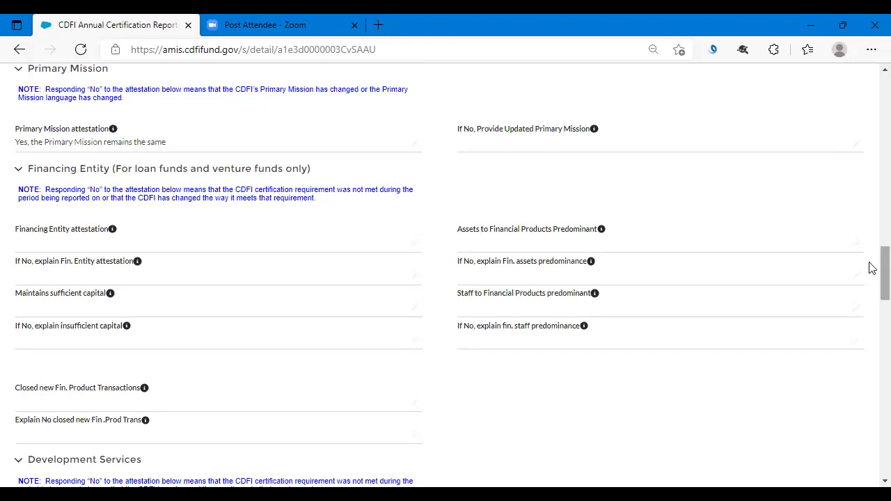
# Step: Look over the report's details again, from Human Resources and Staffing to Non-Government Entity and back to Organization Type
pyautogui.scroll(10, 873, 269)
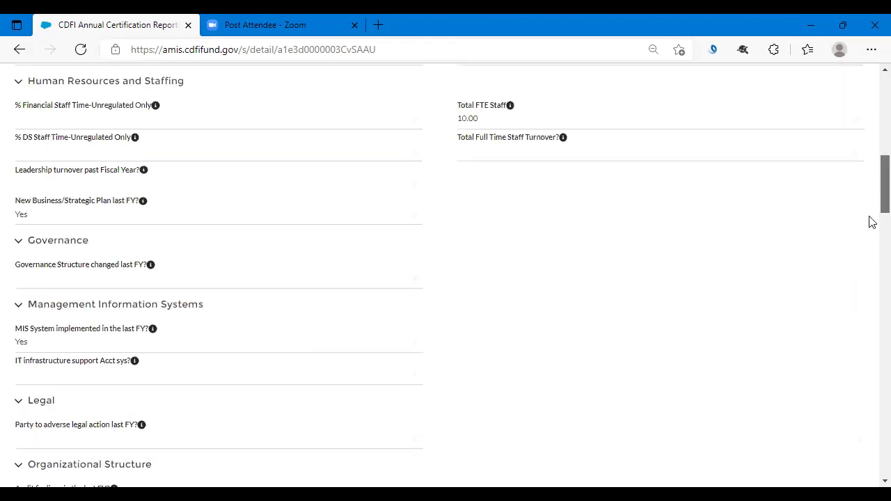
pyautogui.scroll(-15, 872, 221)
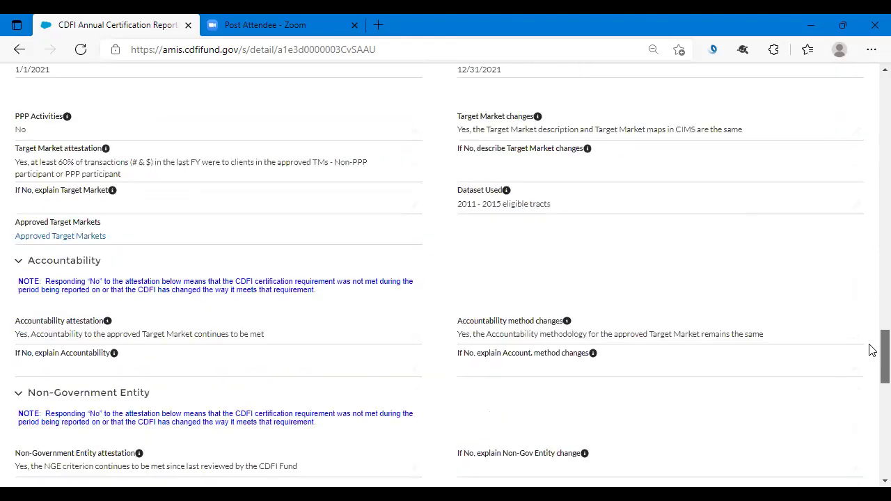
pyautogui.scroll(3, 871, 342)
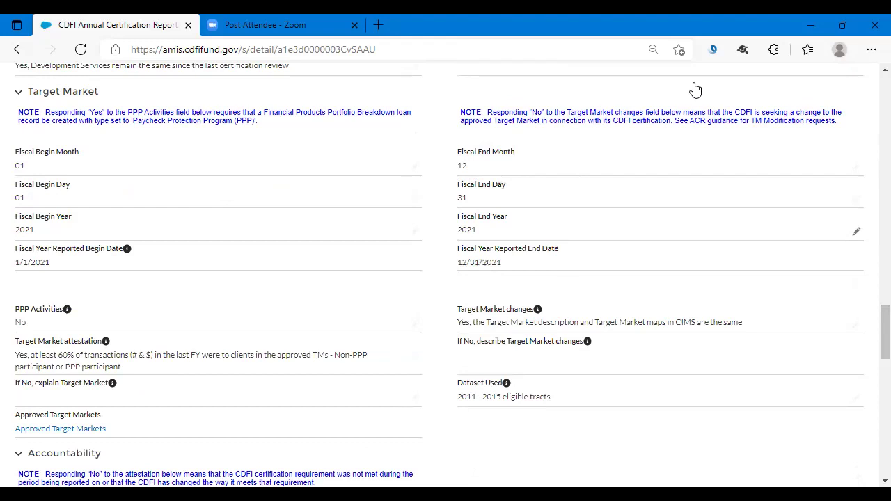
pyautogui.scroll(2, 873, 183)
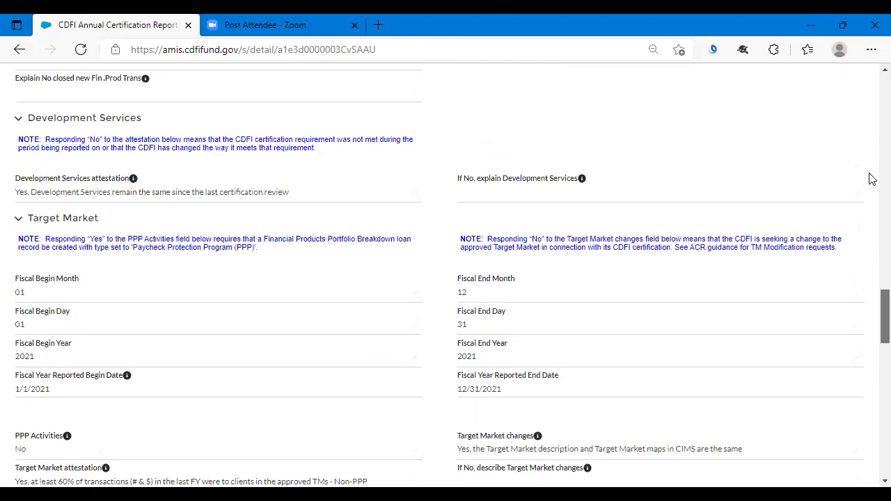
pyautogui.scroll(10, 872, 174)
pyautogui.scroll(8, 872, 167)
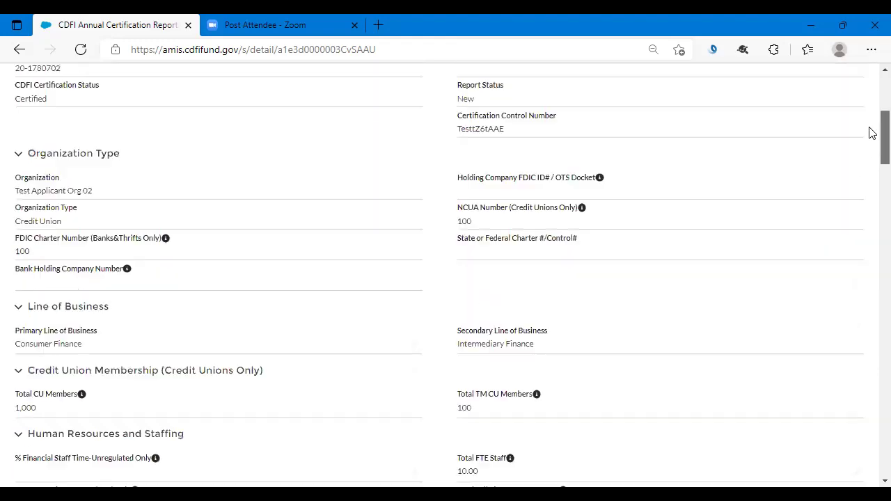